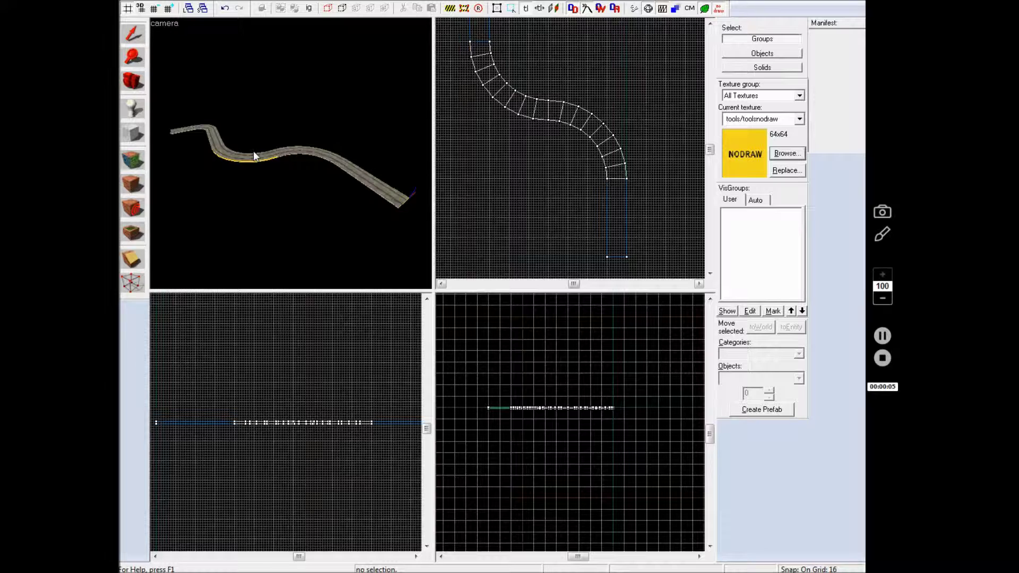
Examine the finished S-curved road in the 3D view, following its surface from one end to the other
key("w")
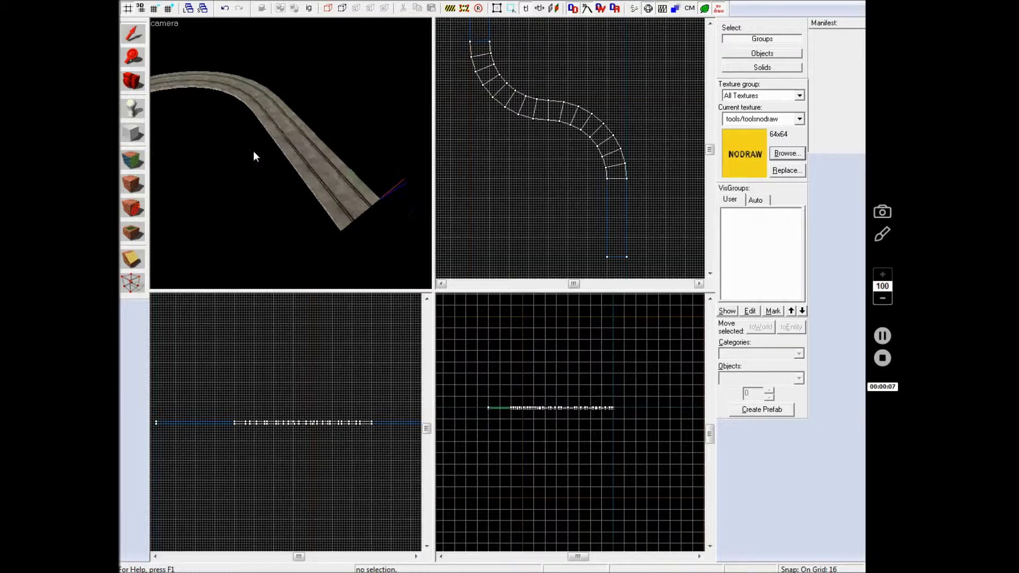
key("w")
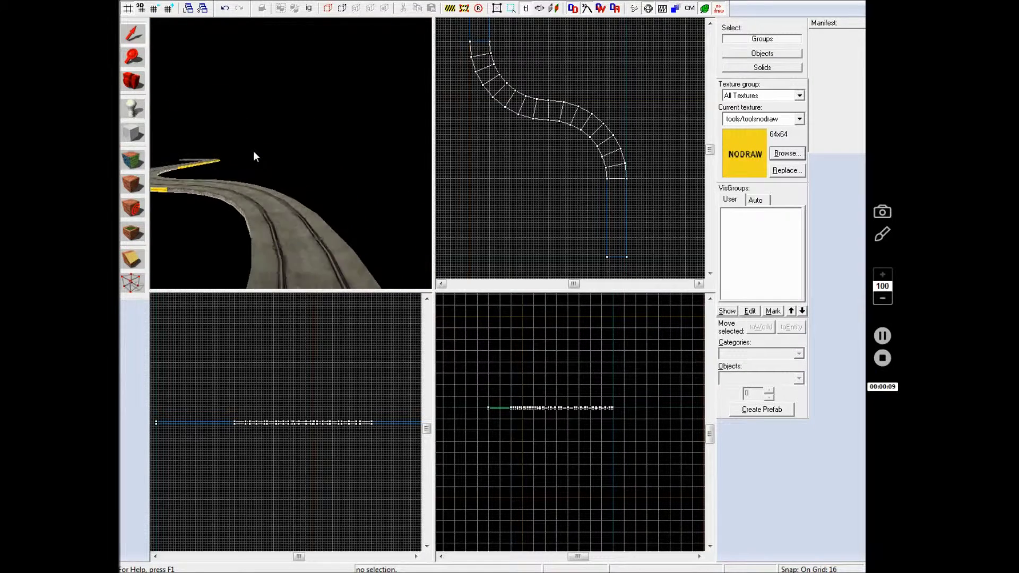
key("Left")
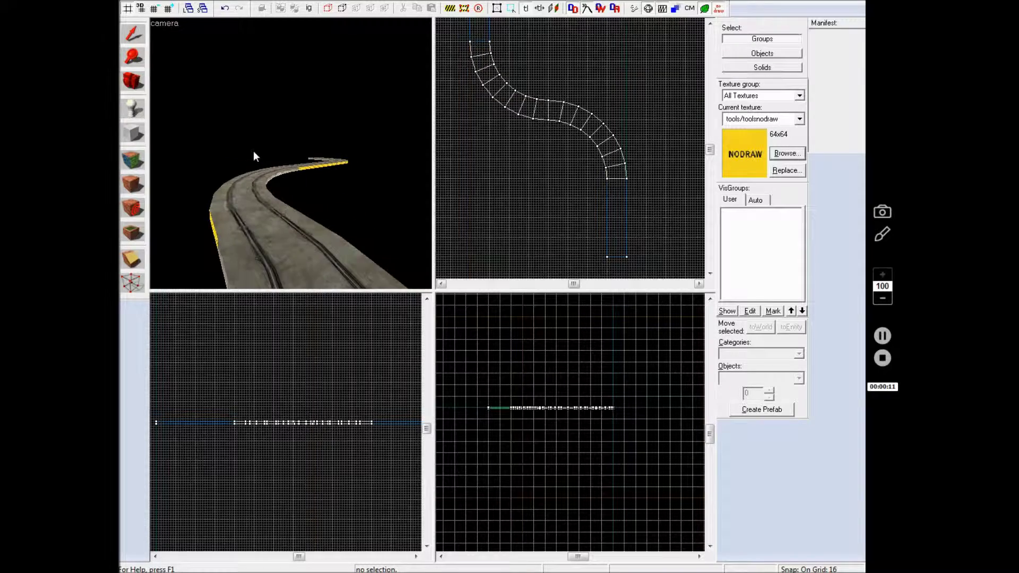
key("Left")
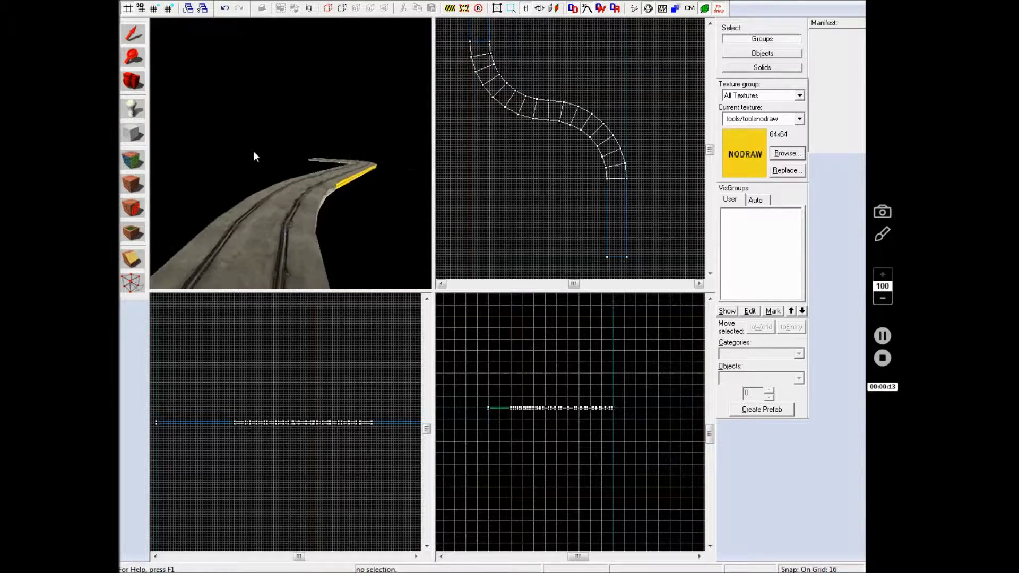
key("Left")
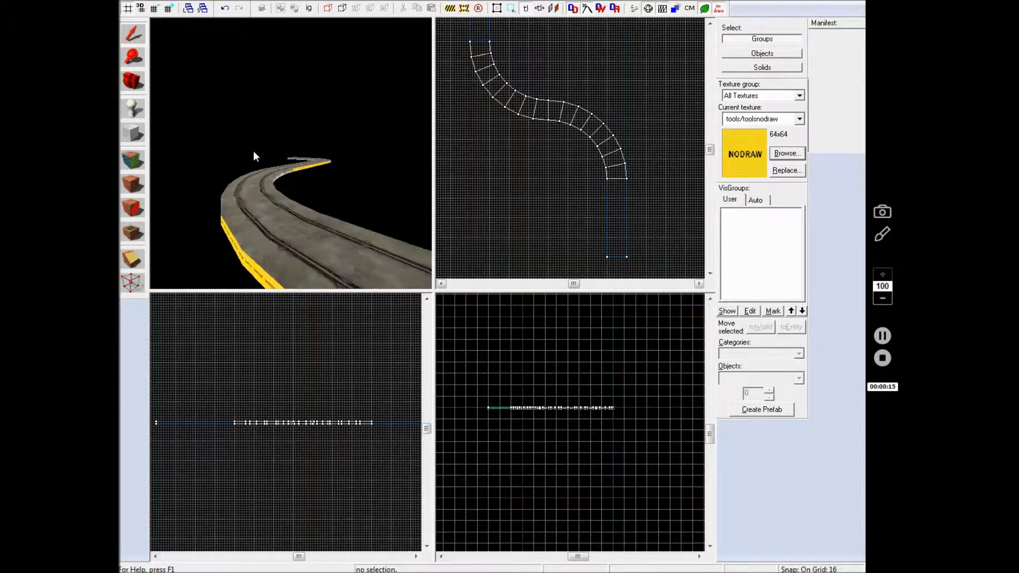
key("Left")
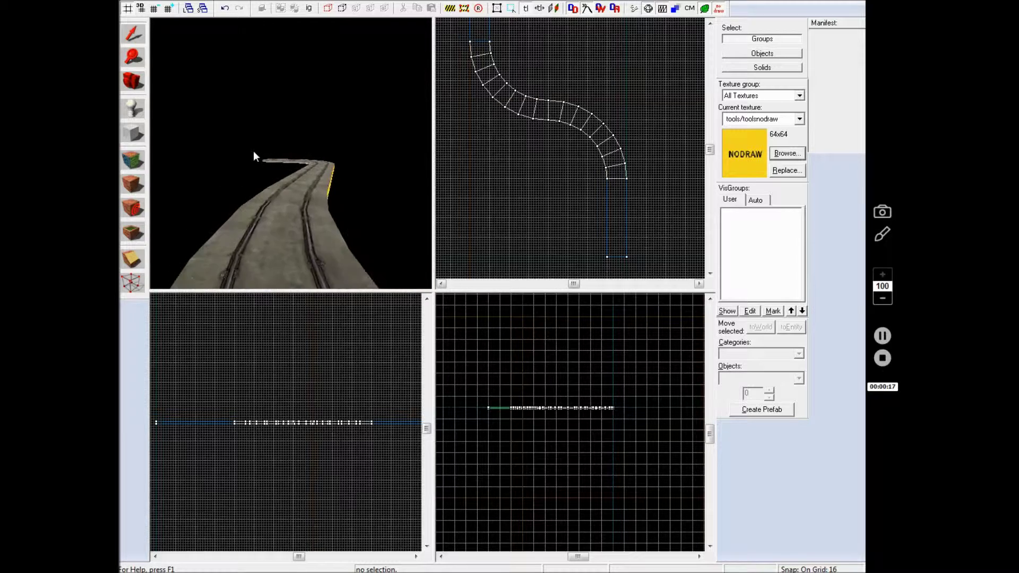
key("Right")
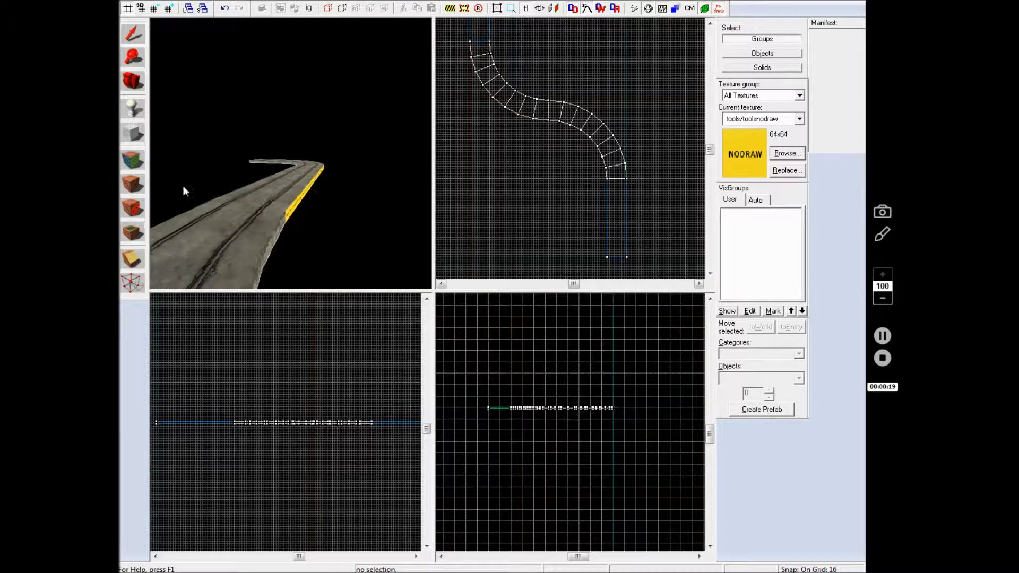
Inspect the face texture settings of two neighbouring segments on the finished curved road
key("shift+a")
left_click(231, 203)
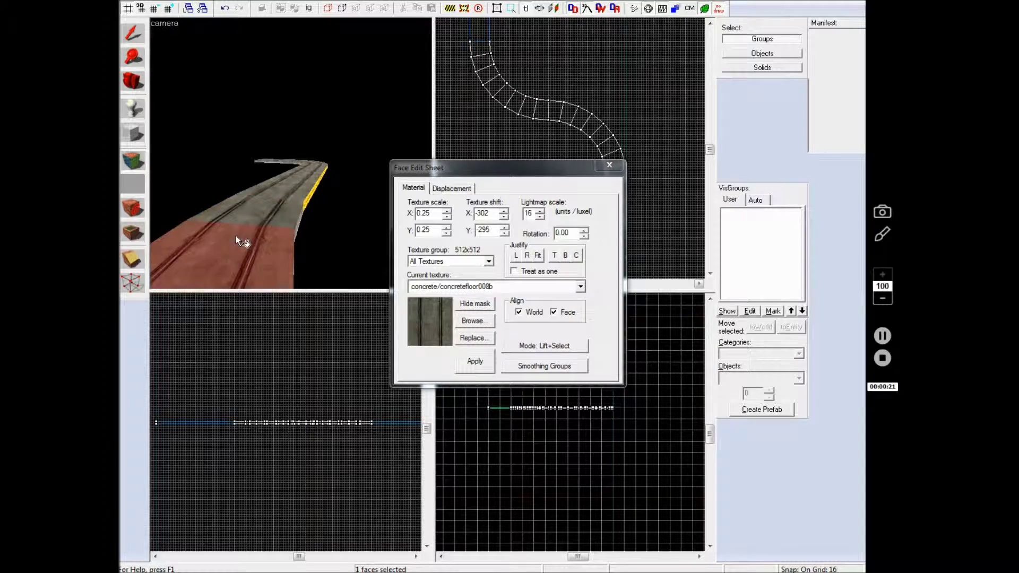
key("z")
key("z")
left_click(268, 193)
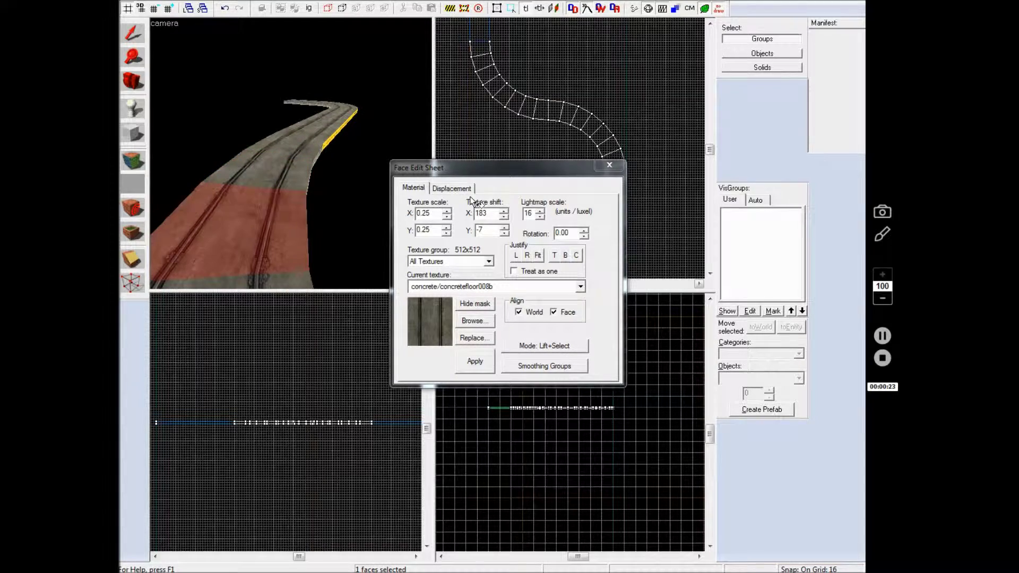
left_click(611, 166)
key("z")
key("d")
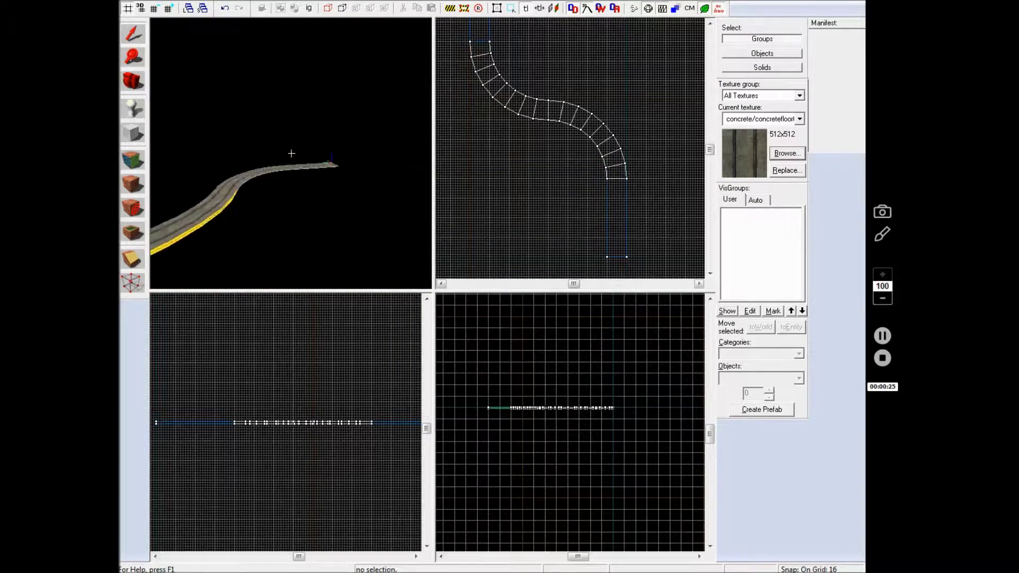
key("w")
key("z")
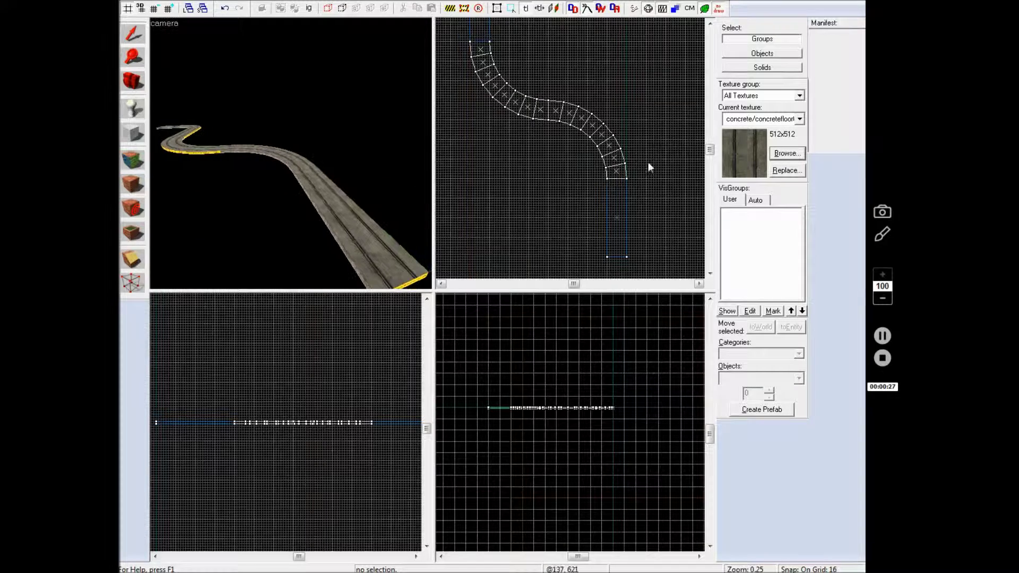
With the tools/toolsnodraw texture, outline a block 128 units wide and 512 units long in an empty area of the top view
left_click(799, 119)
left_click(745, 188)
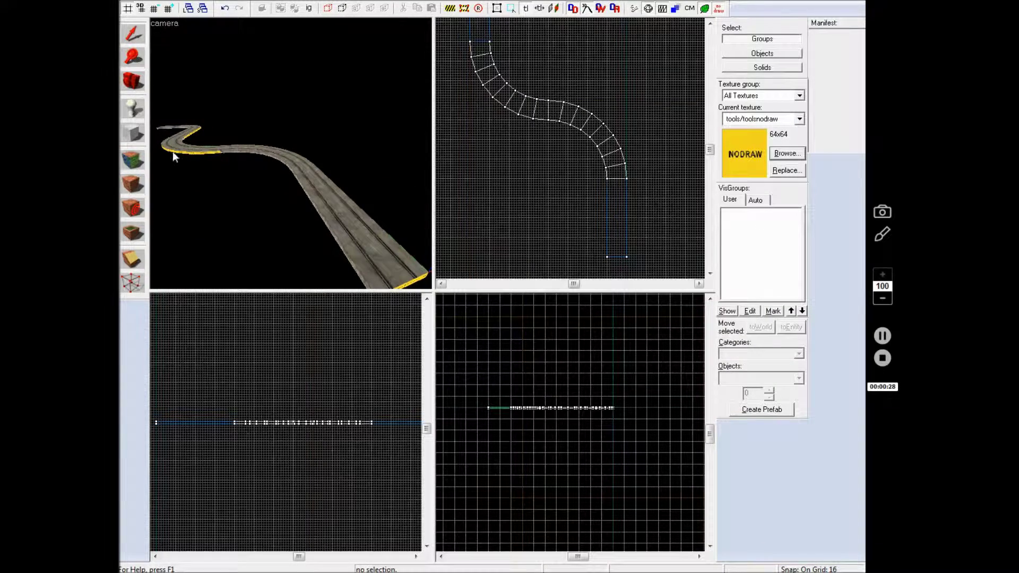
left_click(128, 137)
scroll(526, 138, "down", 5)
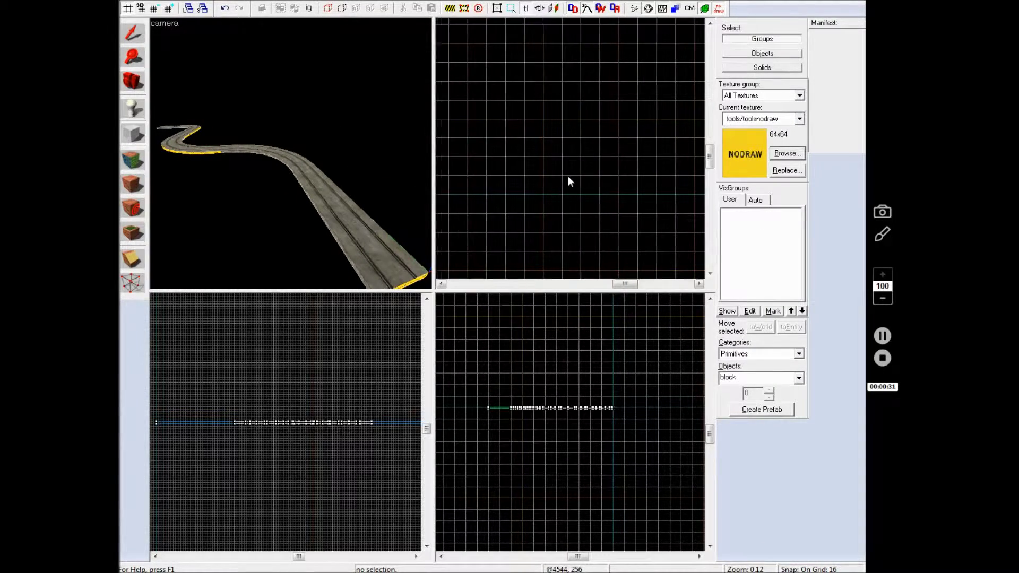
scroll(568, 177, "up", 3)
scroll(630, 195, "up", 6)
left_click_drag(524, 199, 564, 131)
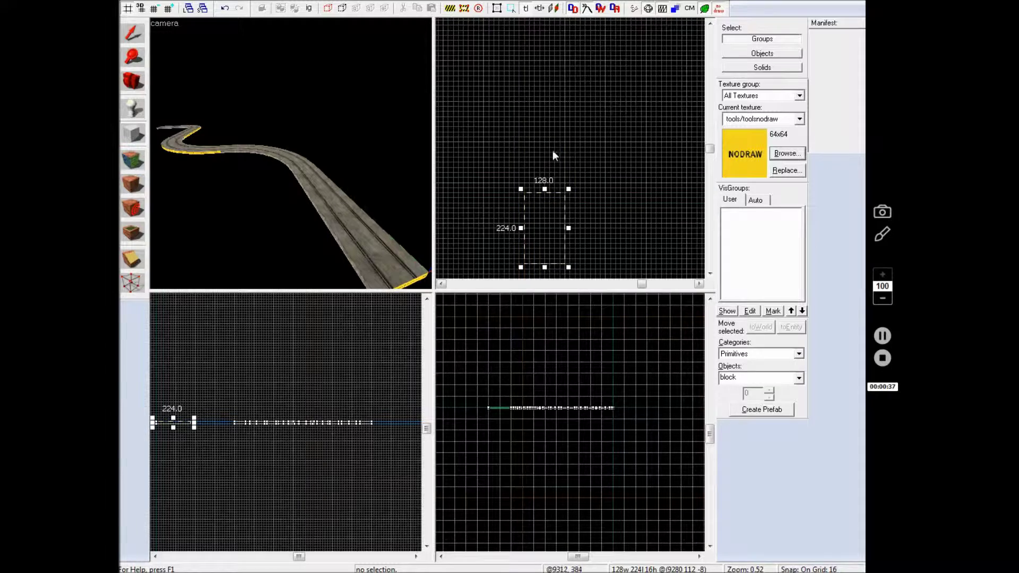
left_click_drag(545, 189, 547, 97)
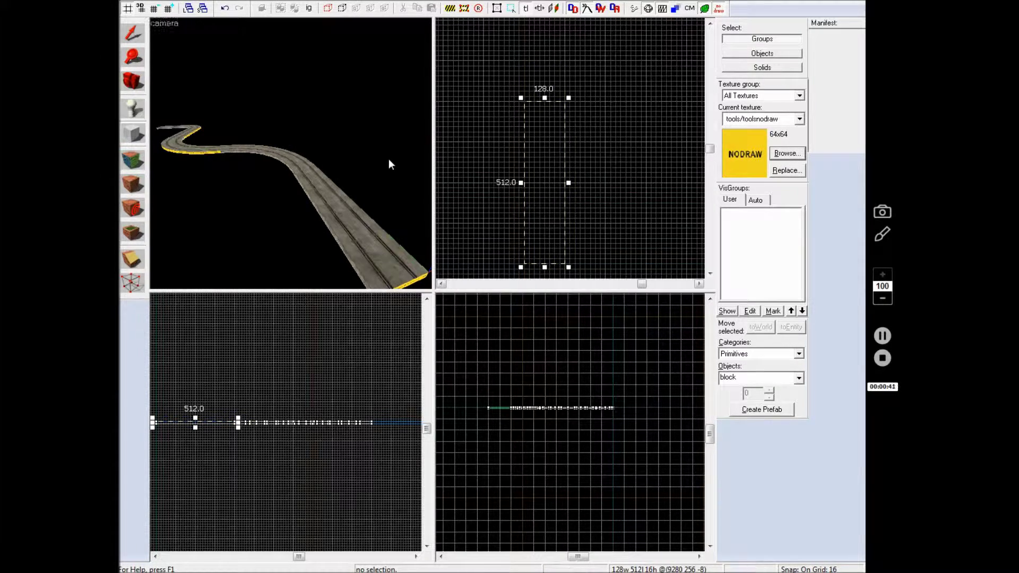
Create the nodraw block solid from the 128 by 512 unit outline
key("ctrl+shift+e")
key("Right")
key("Up")
key("Left")
key("Down")
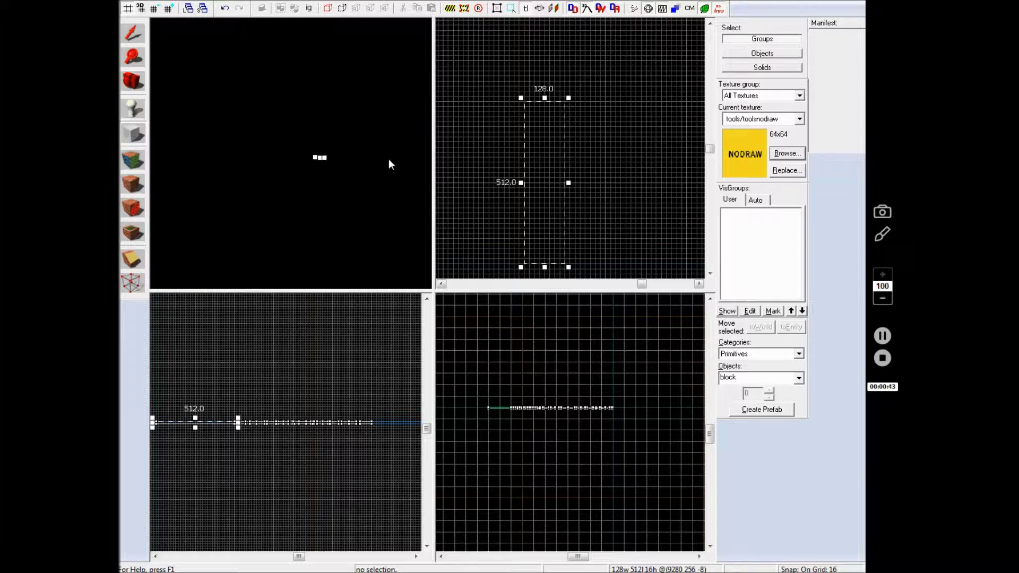
key("Right")
key("w")
key("Up")
key("Up")
key("Up")
key("Up")
key("Up")
key("Up")
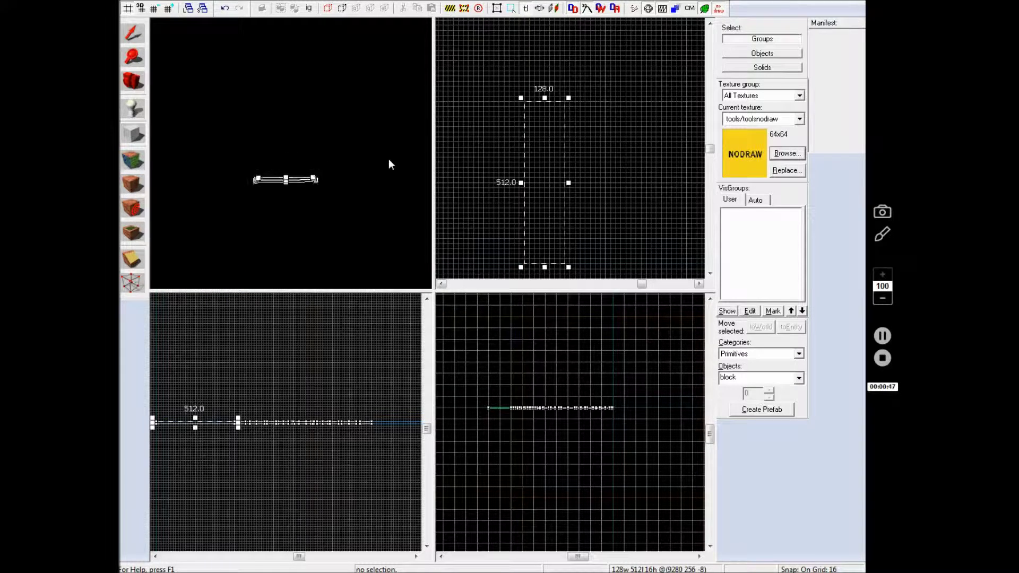
key("w")
key("d")
key("Left")
key("Down")
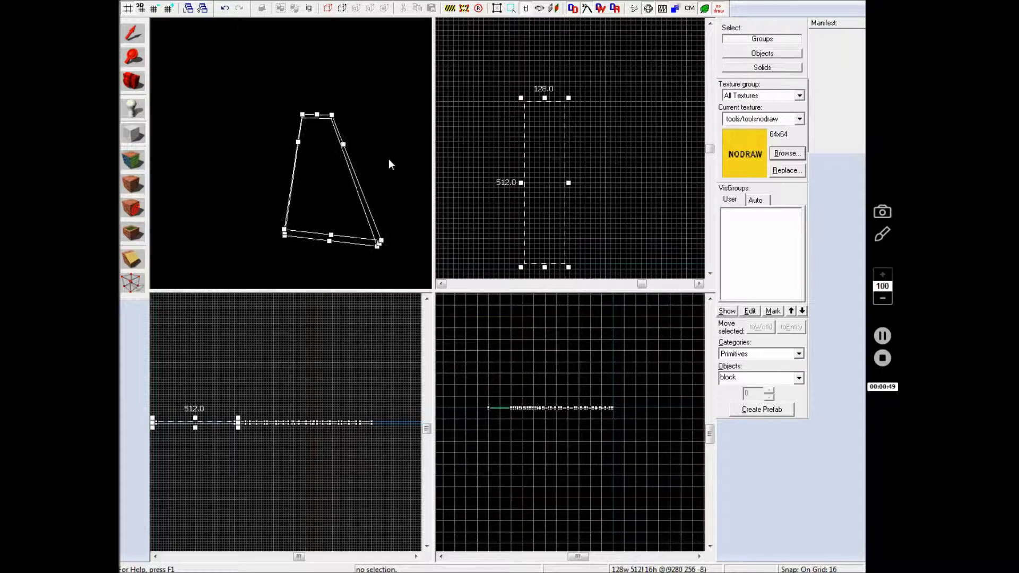
key("Return")
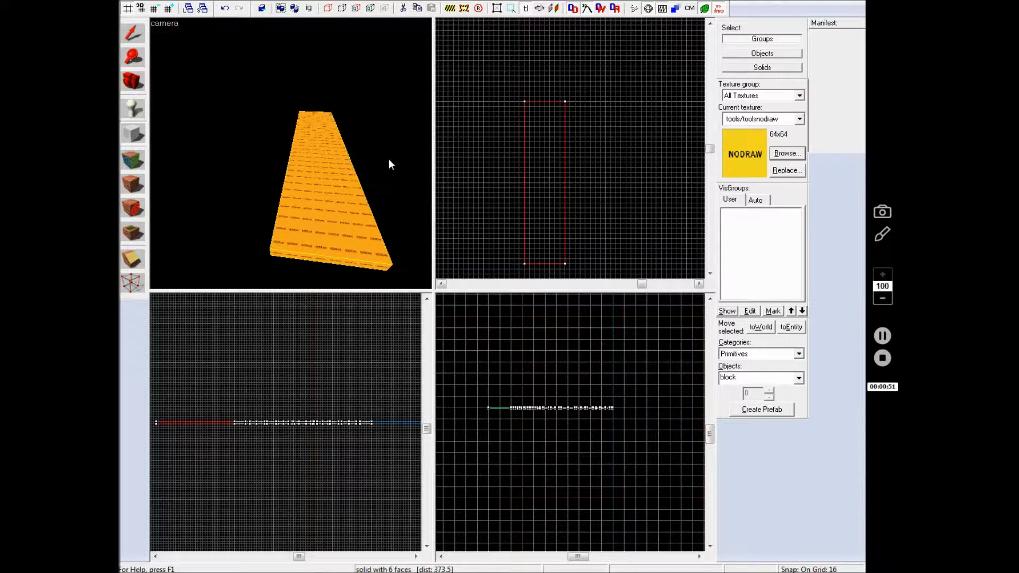
Apply the concrete/concretefloor037a texture to only the block's top face and finish face editing
left_click(132, 184)
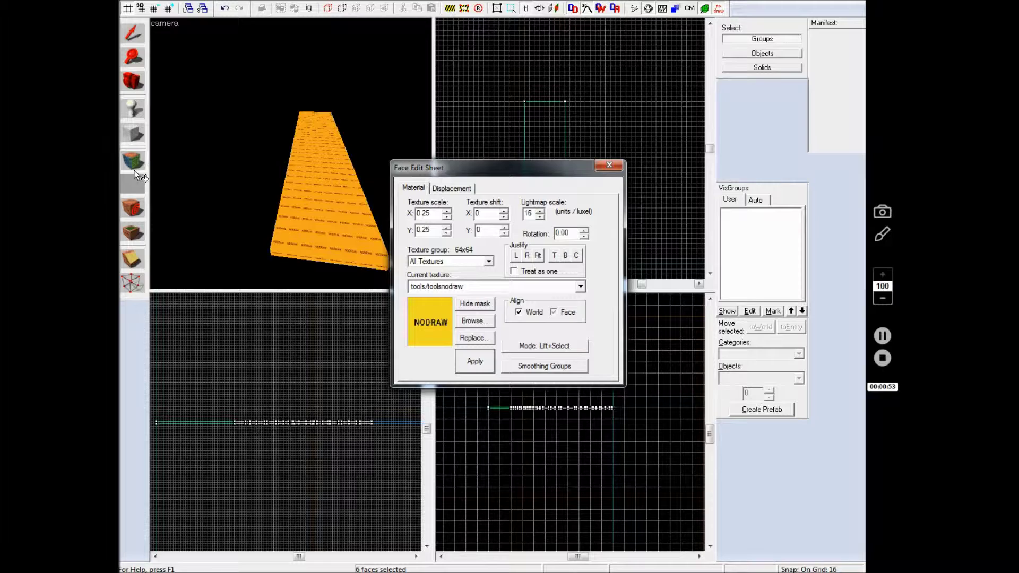
left_click(317, 189)
left_click(483, 287)
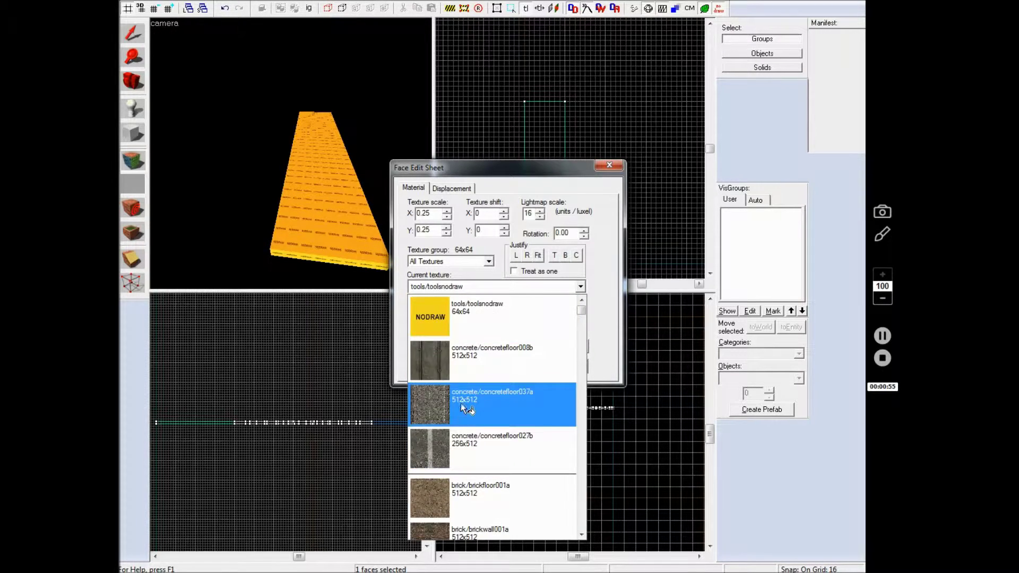
left_click(464, 408)
left_click(474, 371)
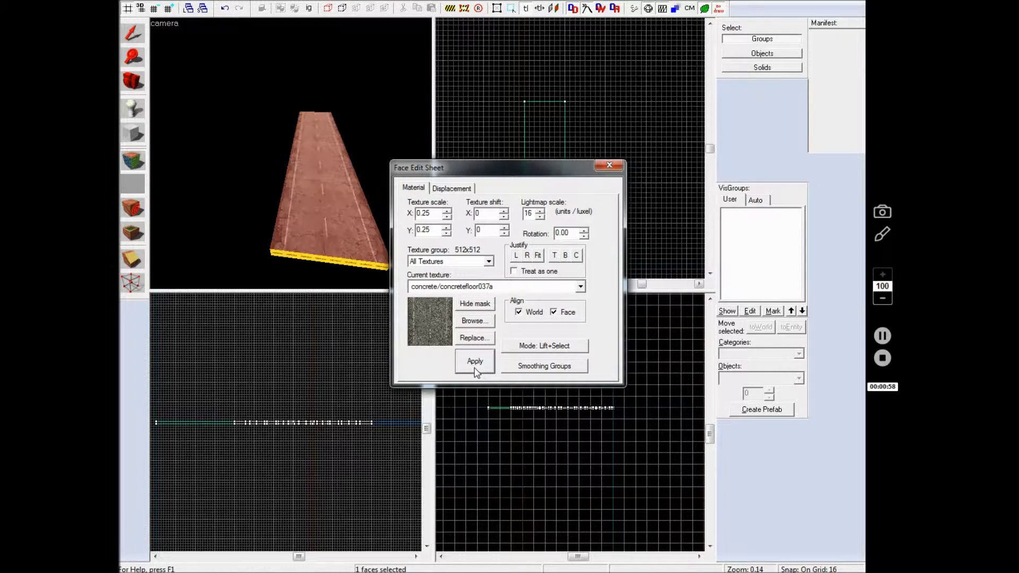
left_click(605, 167)
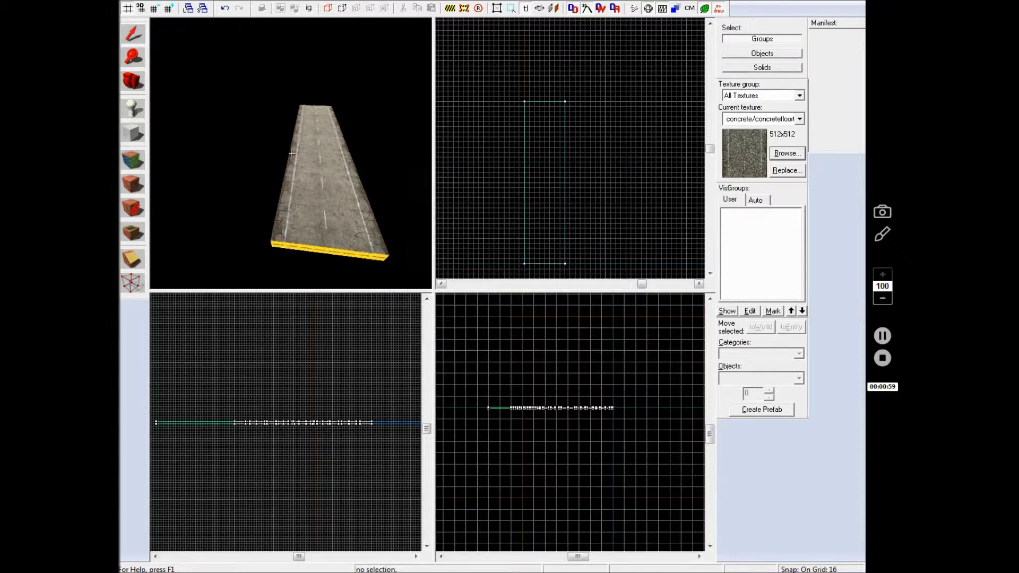
Inspect the road texture on the straight block from several angles and select the block
key("z")
key("a")
key("d")
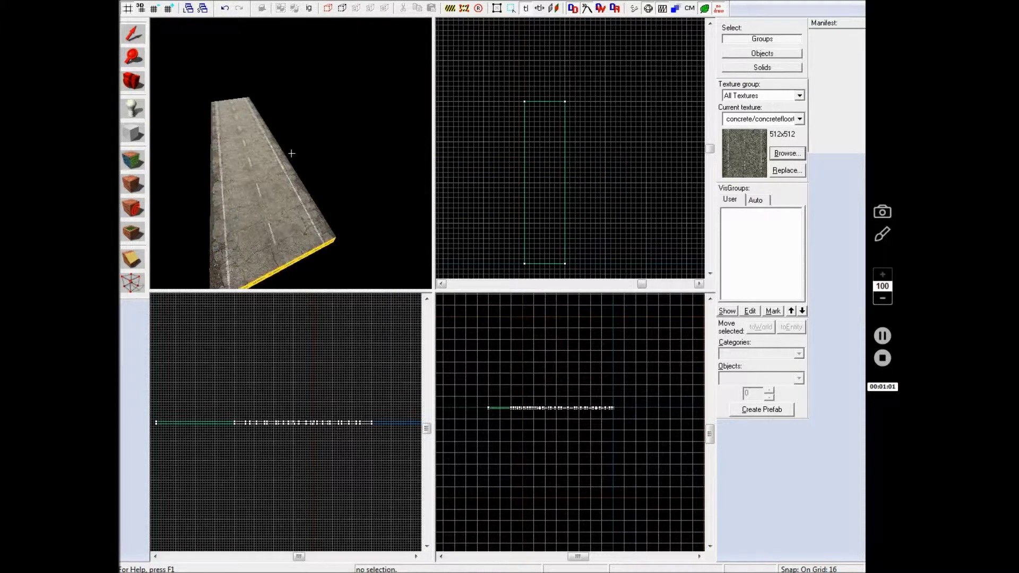
key("a")
key("w")
left_click_drag(291, 153, 291, 153)
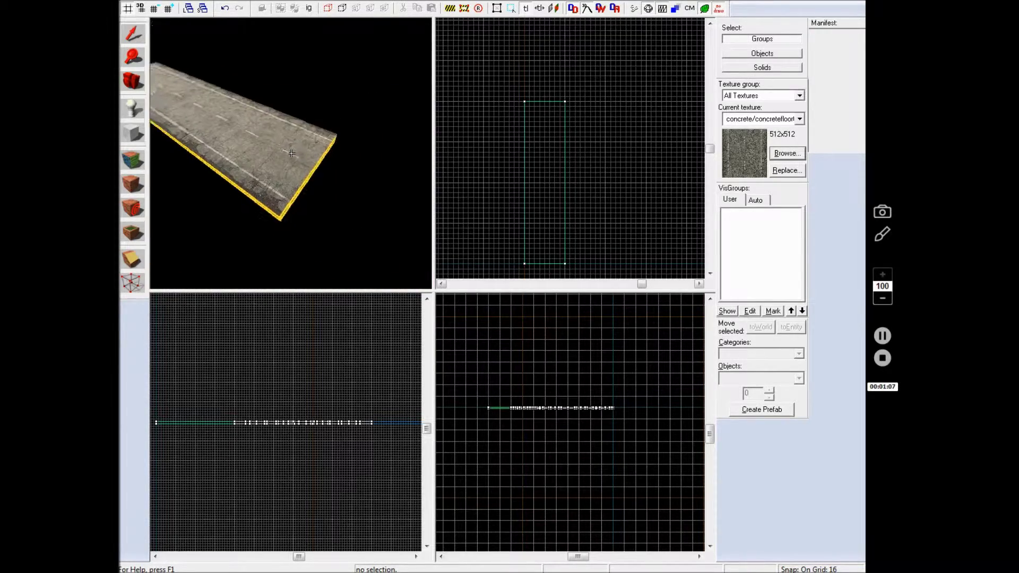
key("w")
key("s")
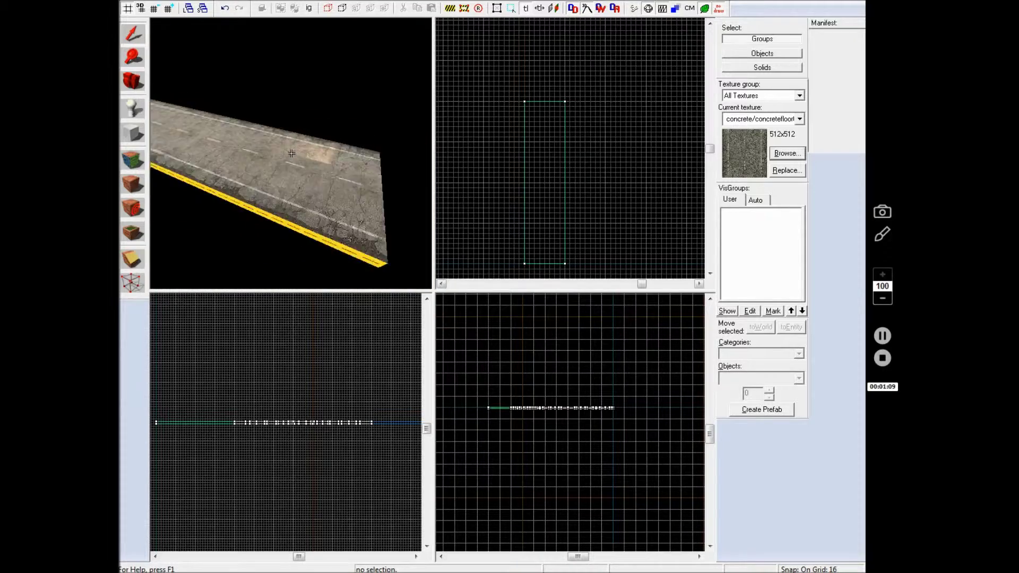
key("d")
key("s")
key("z")
left_click(271, 155)
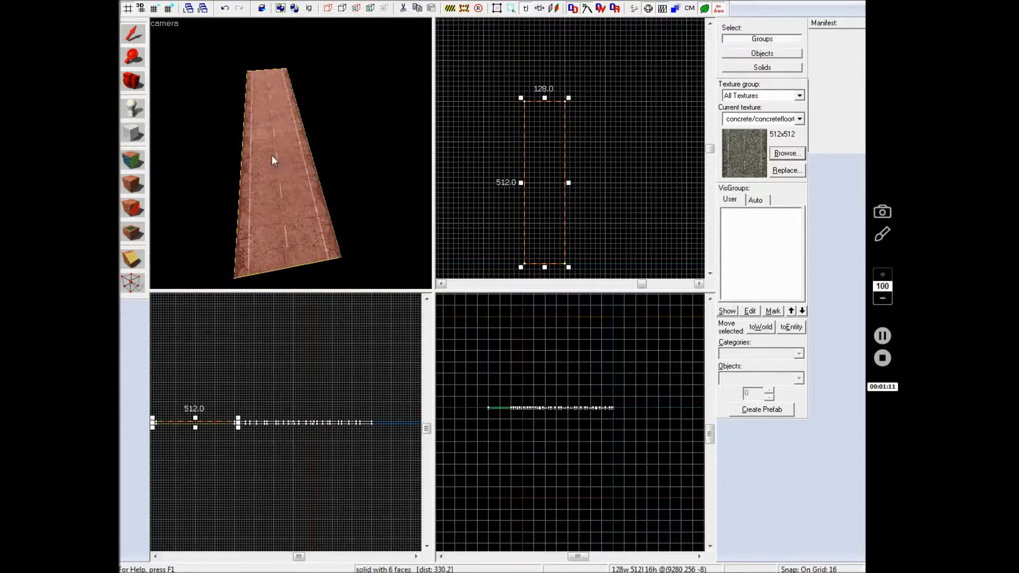
Set the new primitive type to arch with 18 faces
left_click(132, 133)
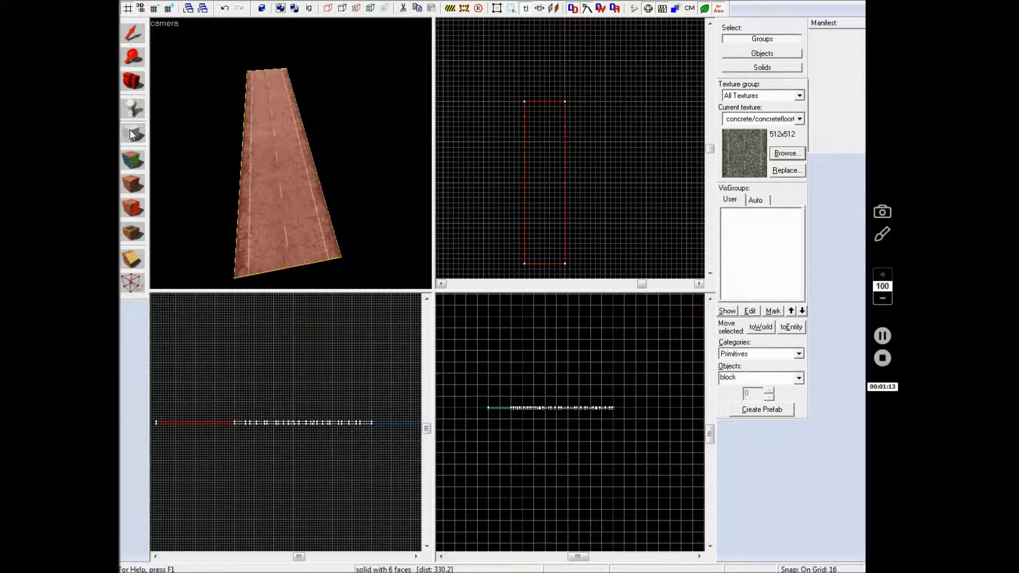
left_click(800, 376)
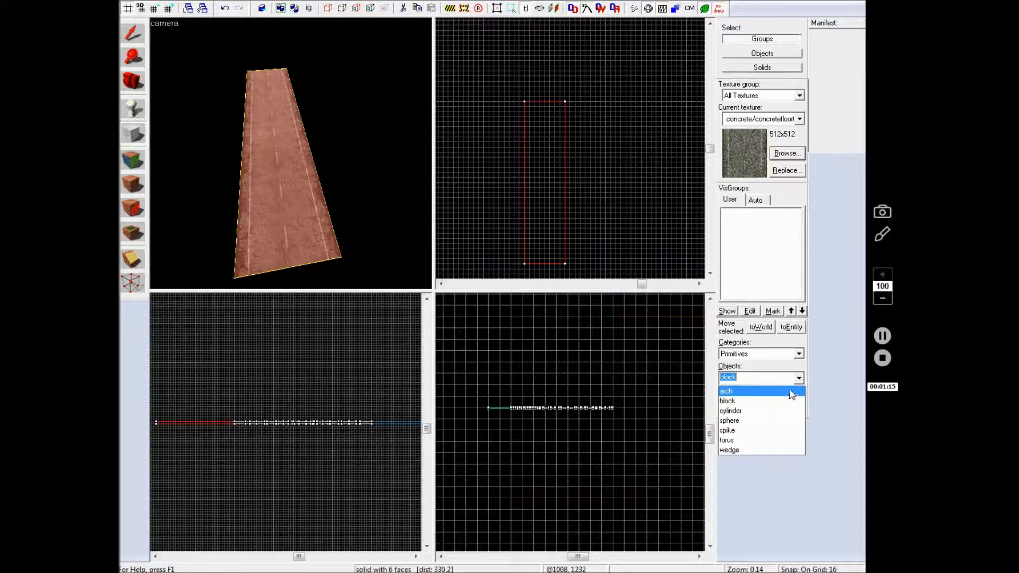
left_click(794, 392)
triple_click(769, 391)
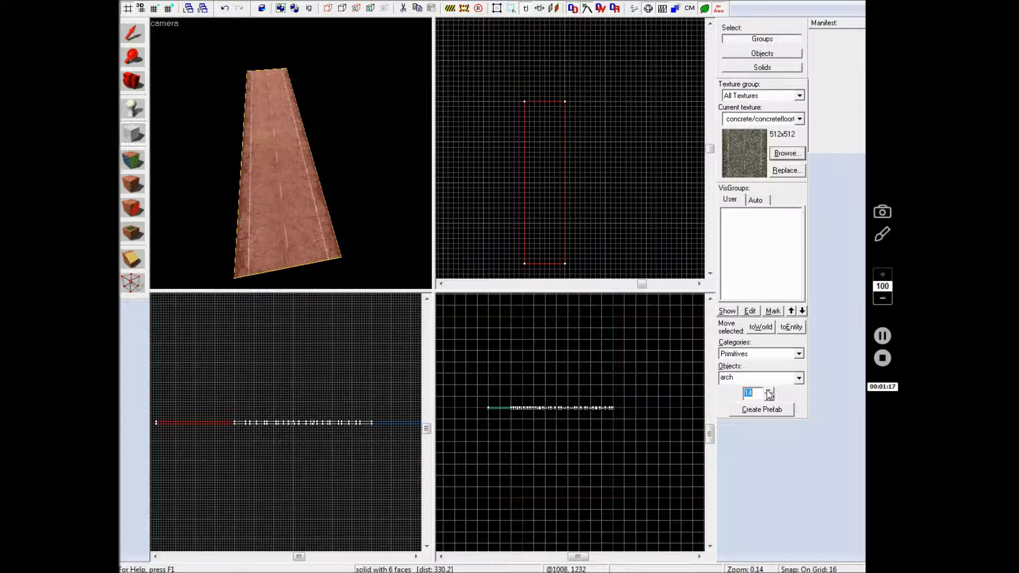
left_click(769, 390)
left_click(768, 390)
left_click(769, 390)
left_click(769, 396)
left_click(769, 390)
Outline a 512 by 512 unit arch area in the top view, starting at the upper-left corner of the straight road block
left_click(137, 129)
key("Up")
key("Up")
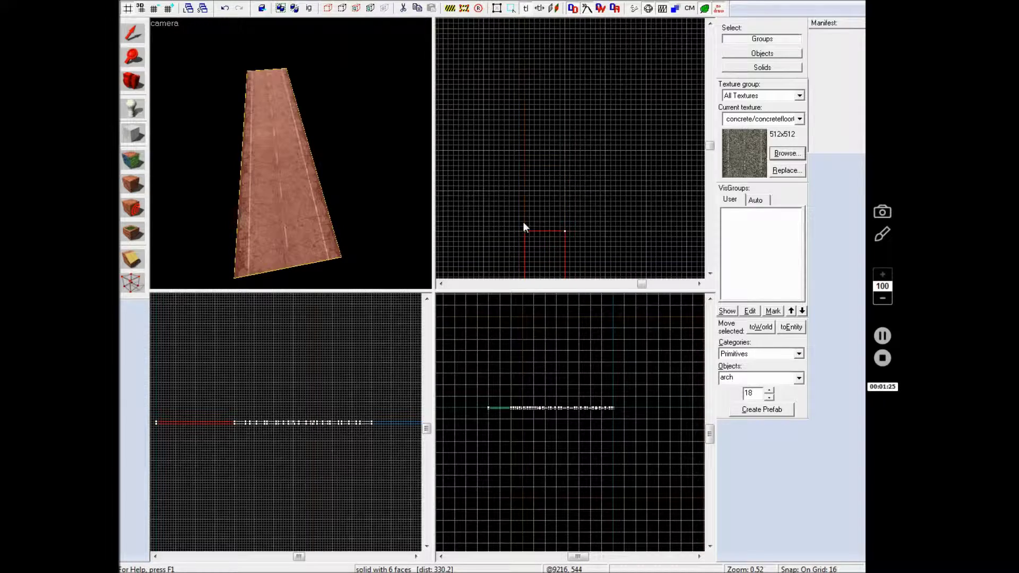
left_click_drag(524, 232, 619, 68)
key("Left")
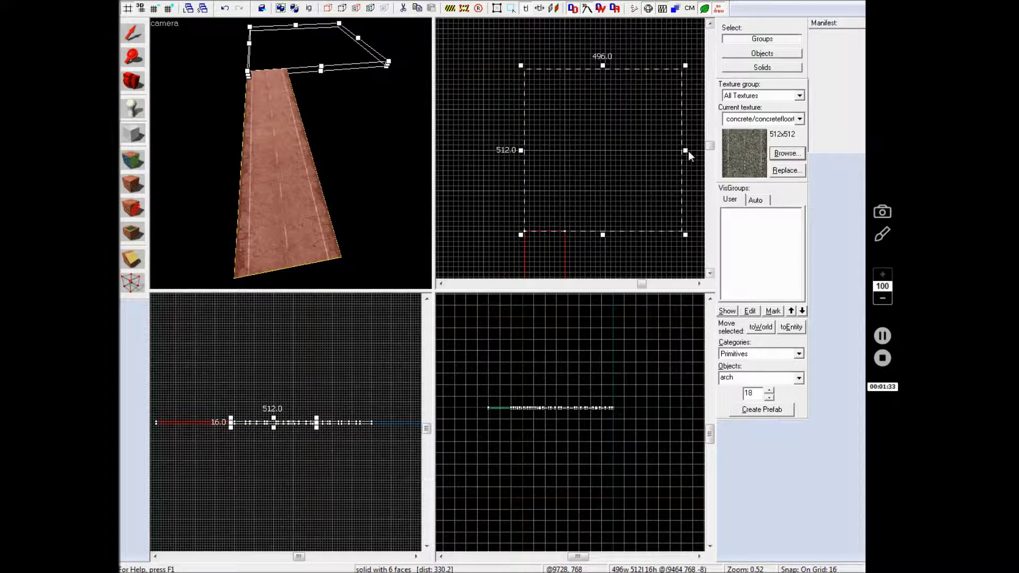
left_click_drag(688, 151, 689, 150)
Create the arch with wall width 64, 18 sides, a 90-degree arc, a start angle of 90 and no added height
key("Return")
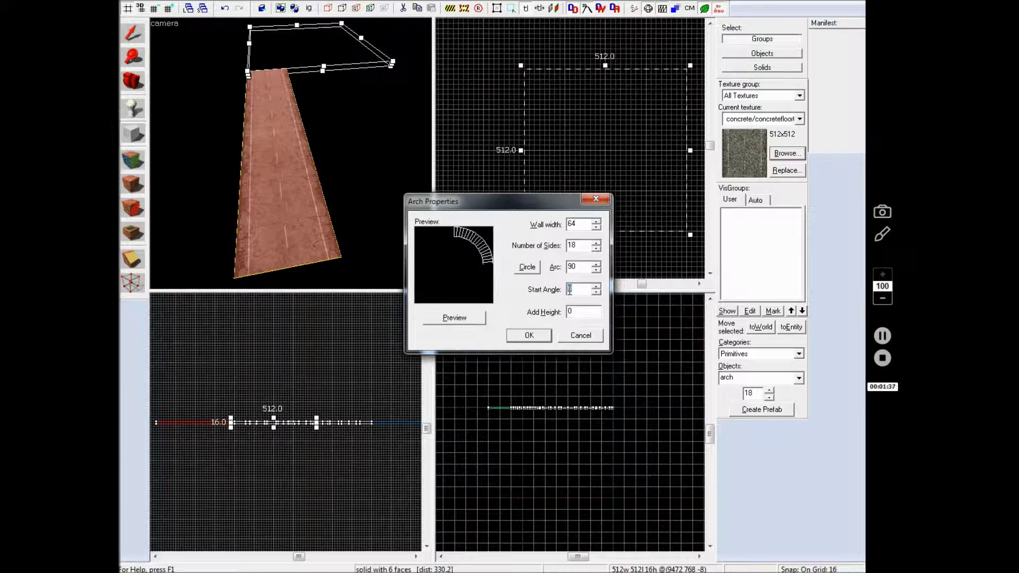
left_click(463, 319)
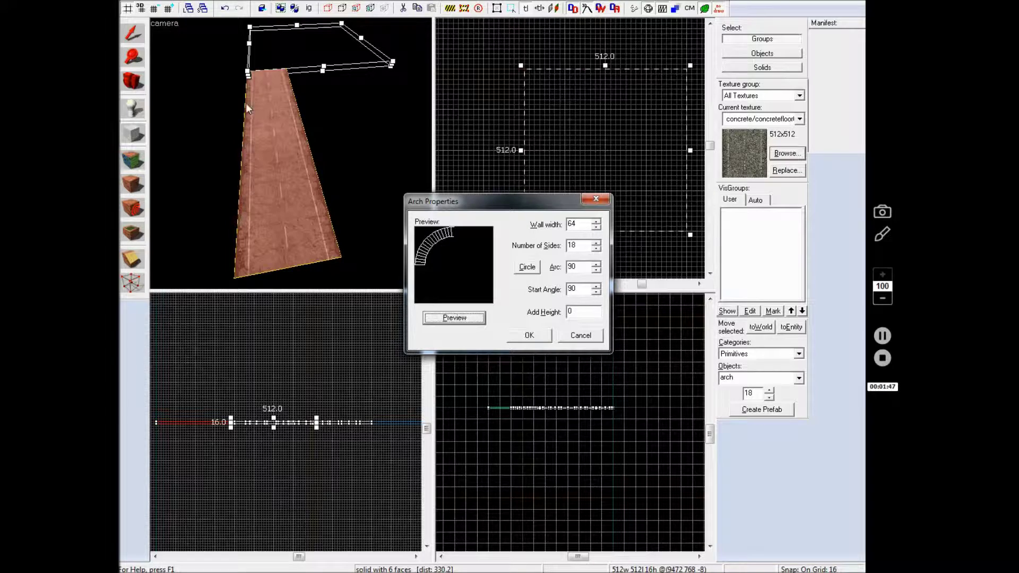
left_click(529, 335)
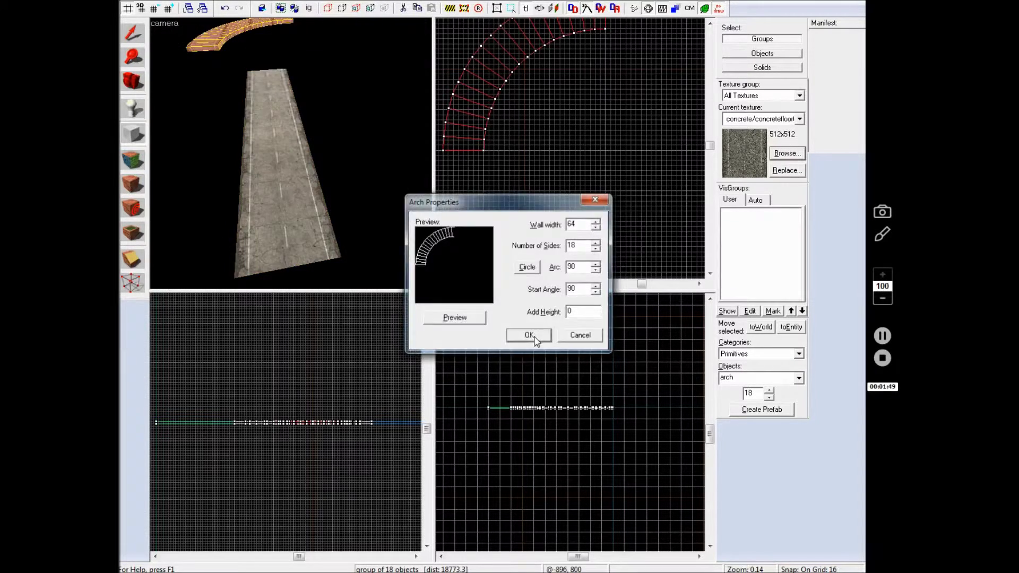
Move the arch in the top view so its lower end meets the end of the straight road block, and clear the selection
left_click_drag(476, 130, 557, 204)
left_click(618, 252)
key("z")
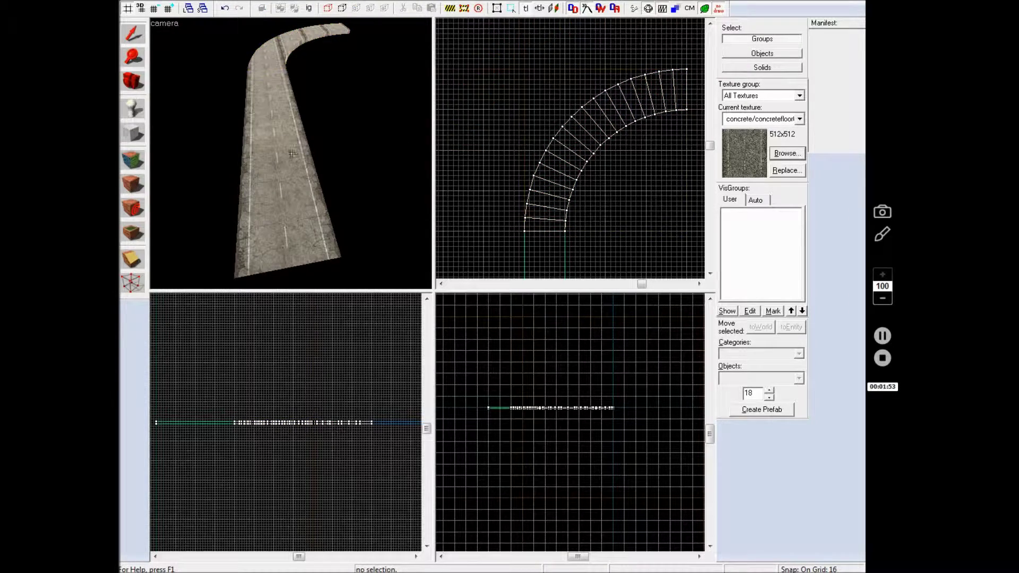
key("w")
key("a")
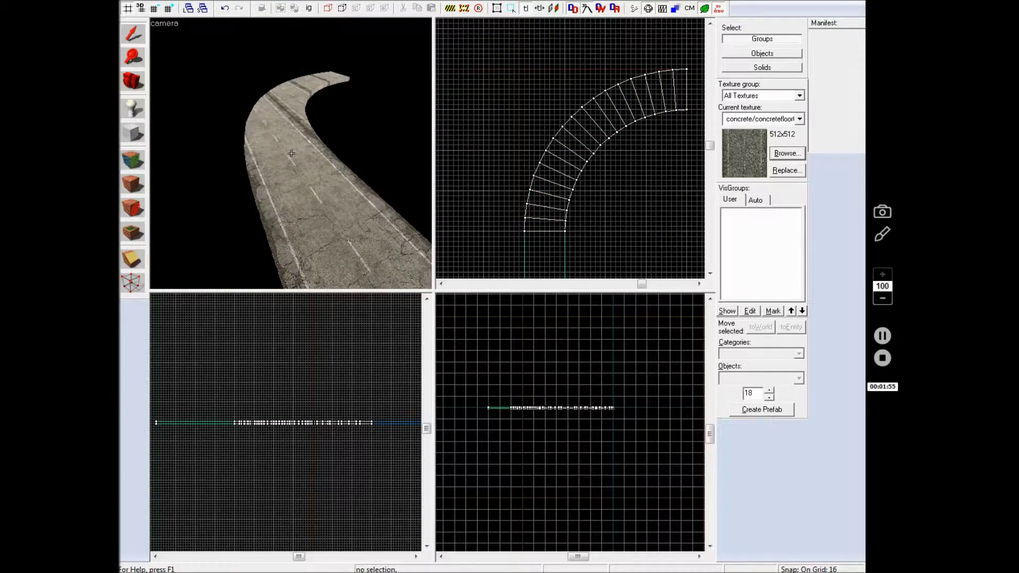
key("z")
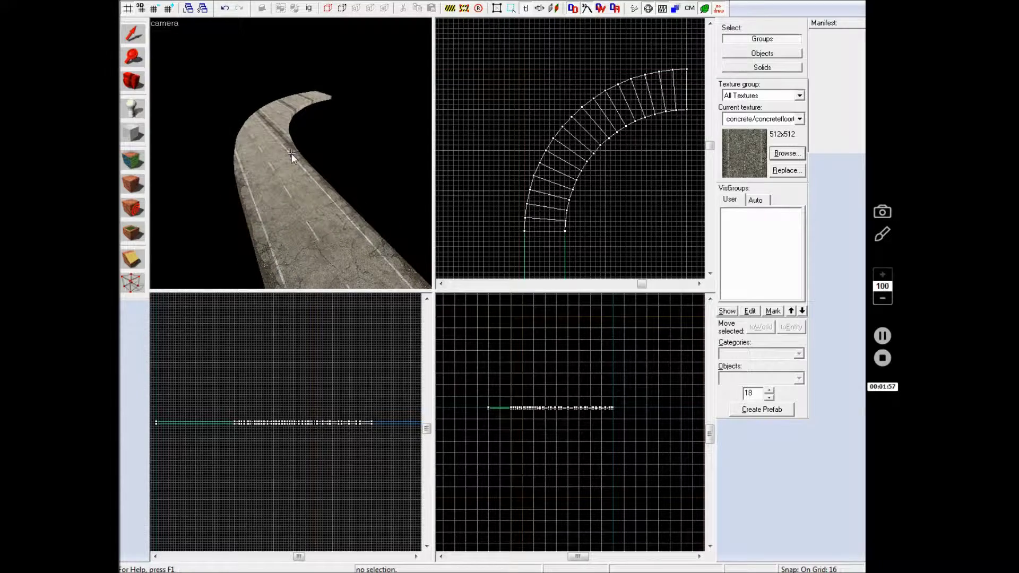
Apply the tools/toolsnodraw texture to all faces of the arch and close the face editor
left_click(282, 179)
left_click(265, 146)
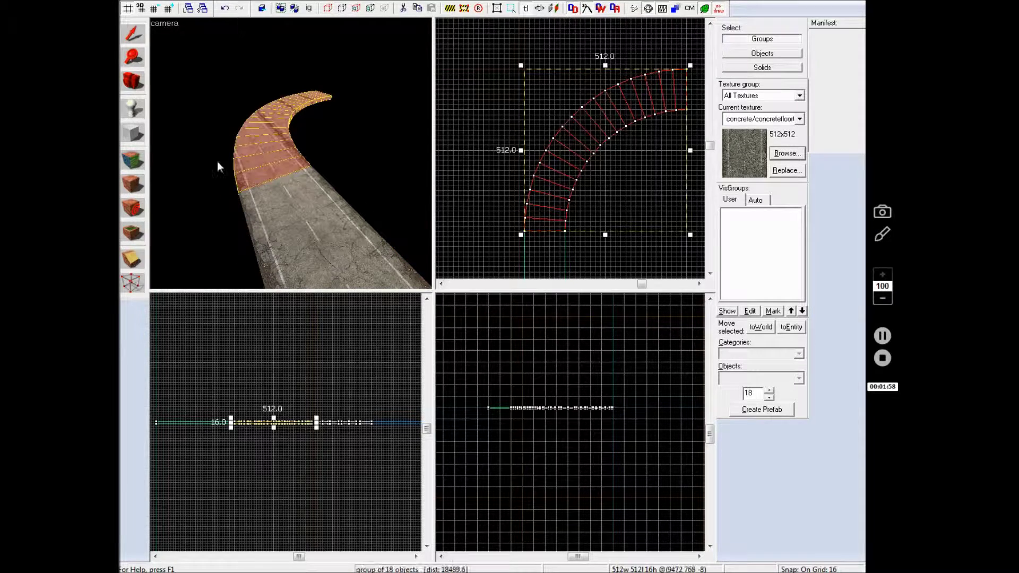
left_click(142, 164)
left_click(480, 289)
left_click(467, 351)
left_click(476, 361)
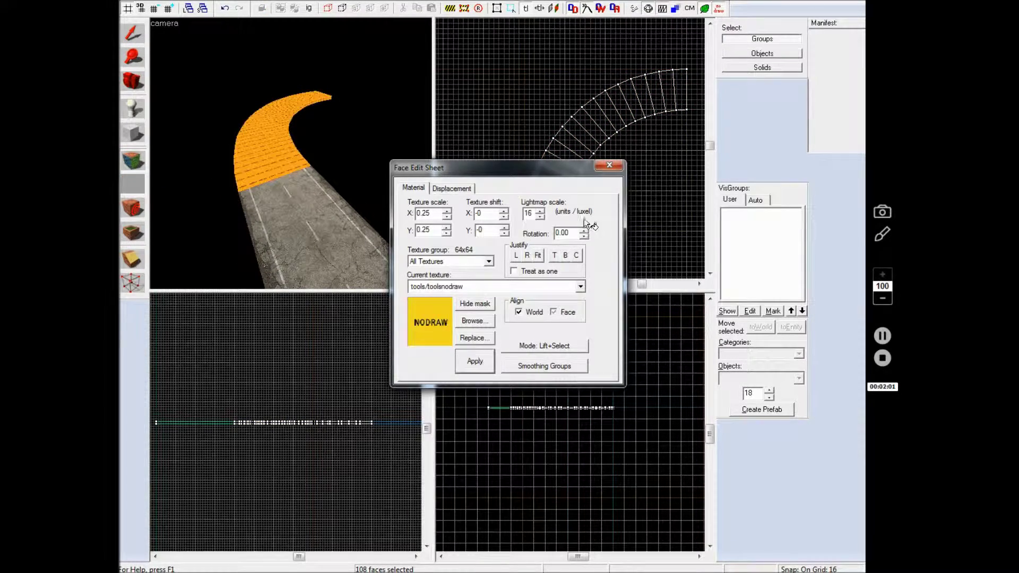
left_click(609, 165)
Pick up the road texture concrete/concretefloor037a from the straight block's top face and wrap it onto the block's adjoining long side face
key("z")
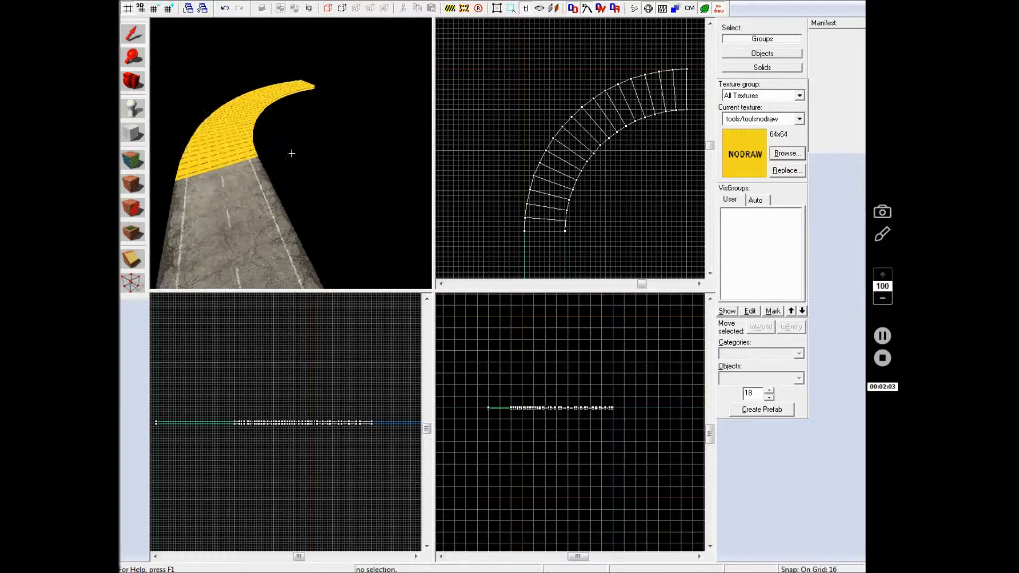
key("d")
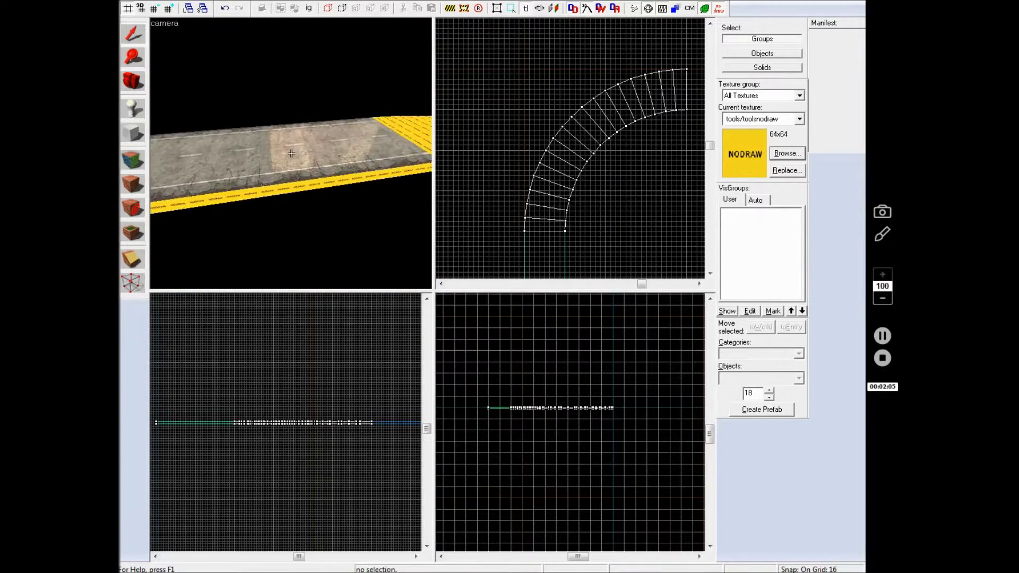
key("z")
key("z")
left_click(133, 135)
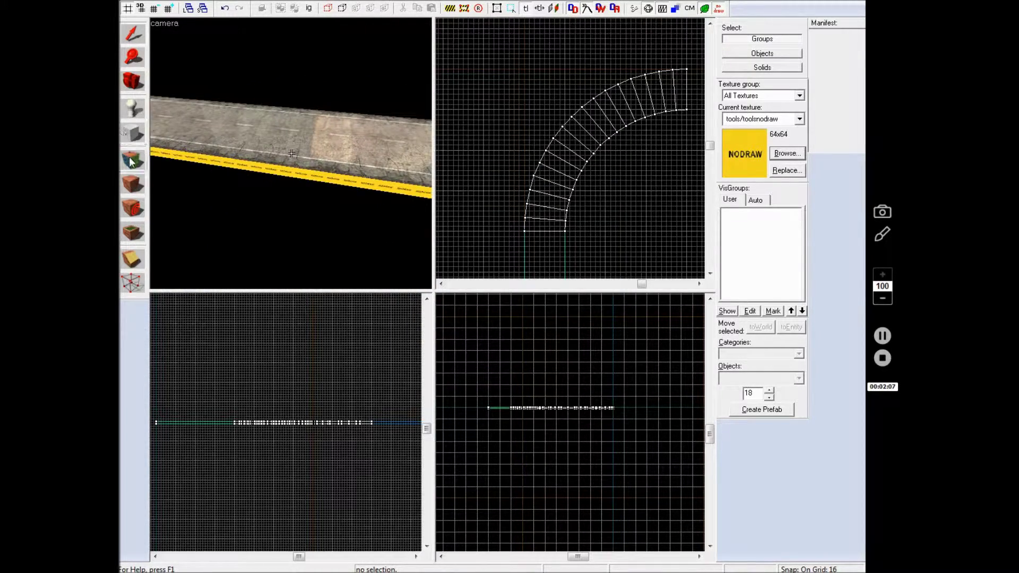
left_click(279, 138)
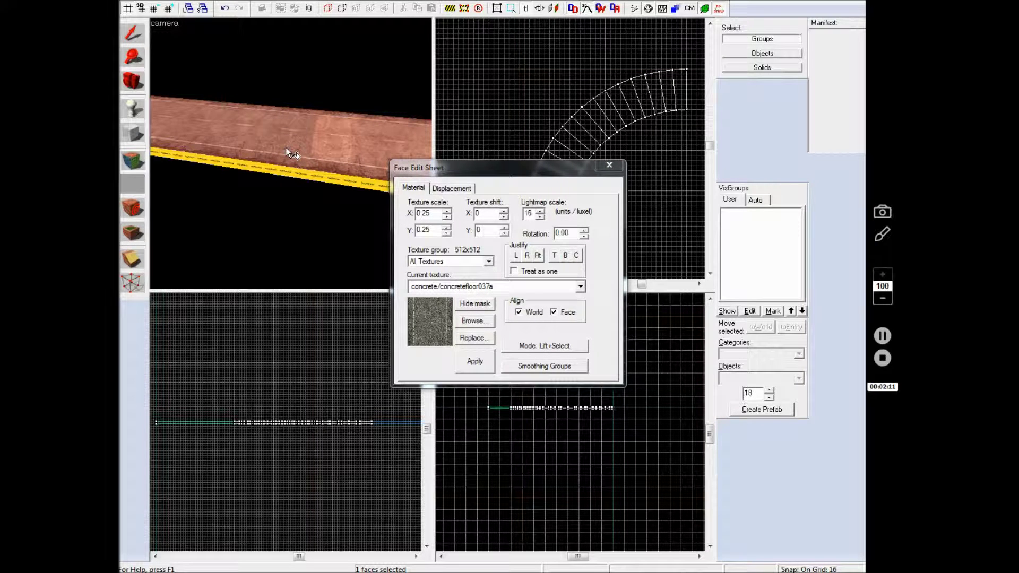
right_click(284, 175)
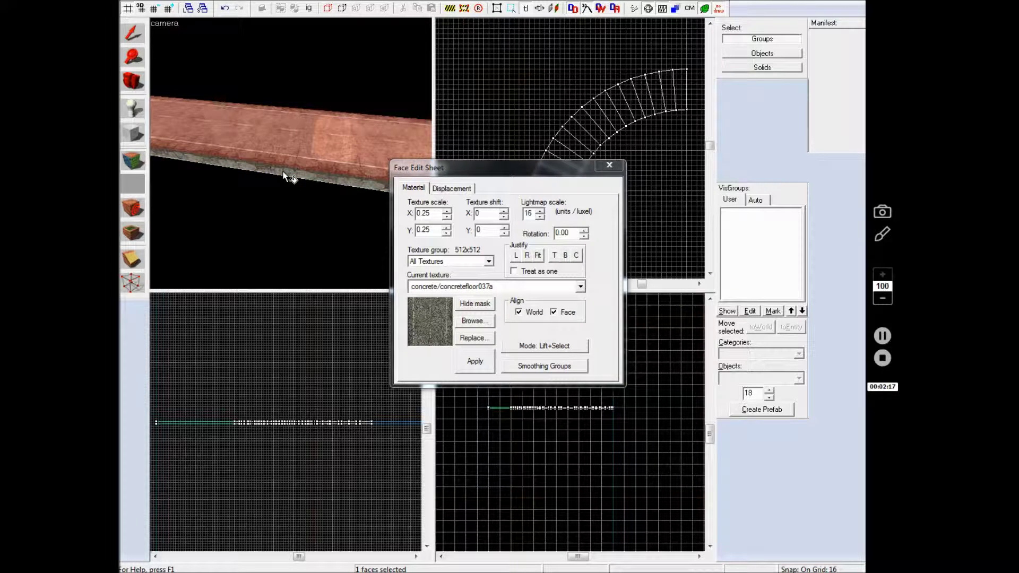
Examine the textured side and top faces of the straight block near its joint with the arch
left_click(284, 174)
key("z")
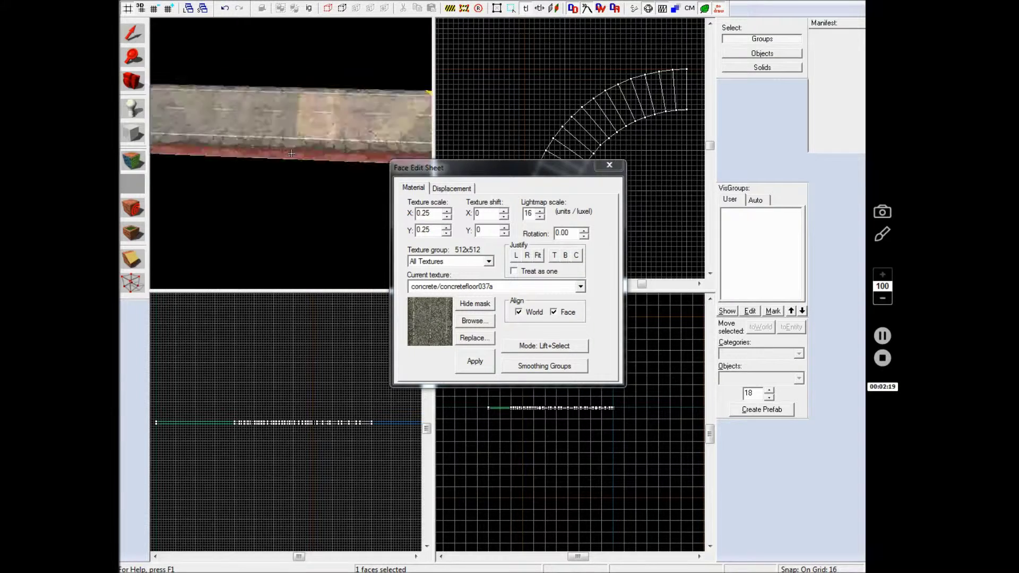
key("d")
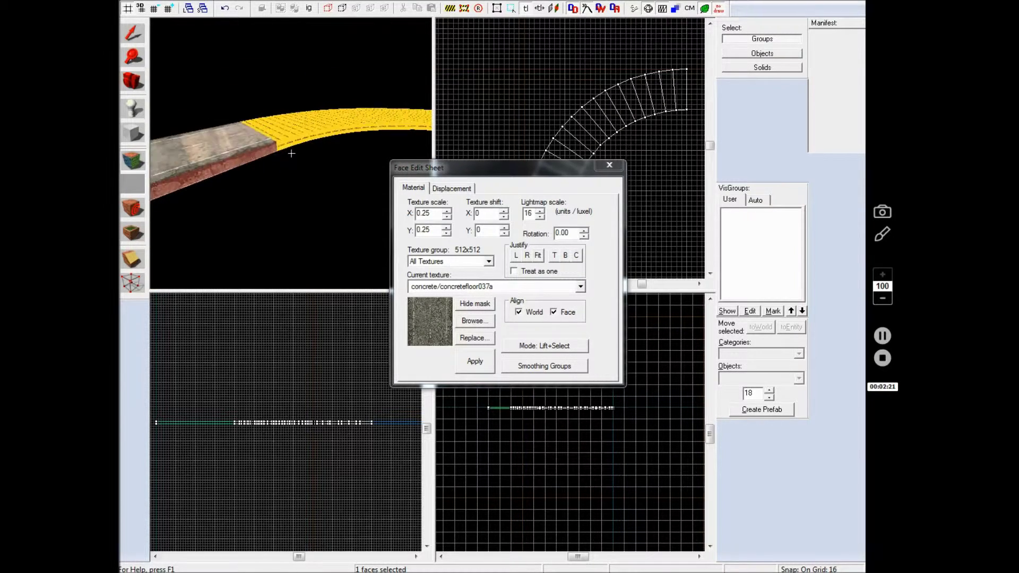
key("z")
left_click(268, 155)
key("z")
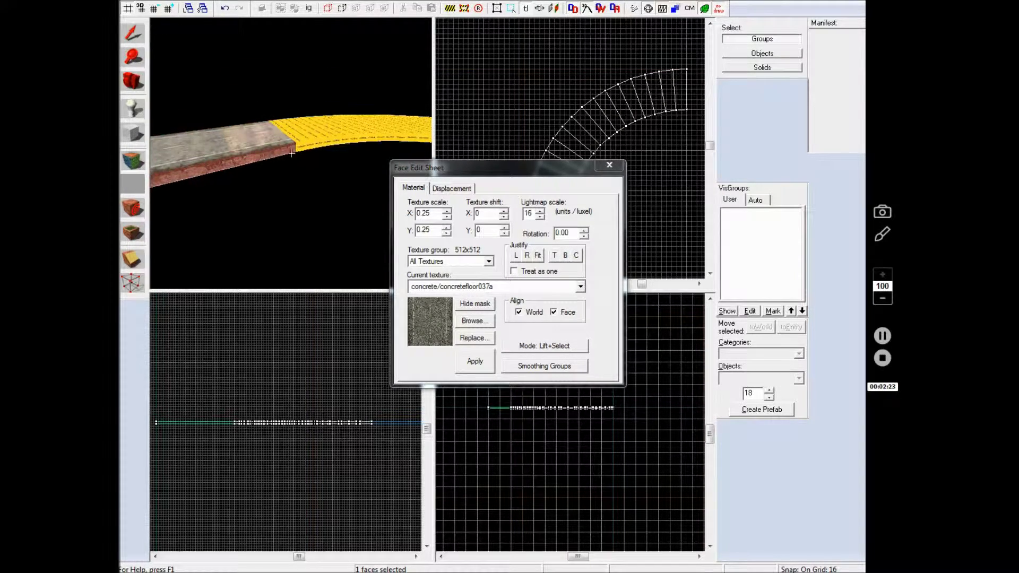
key("a")
key("z")
left_click(269, 154)
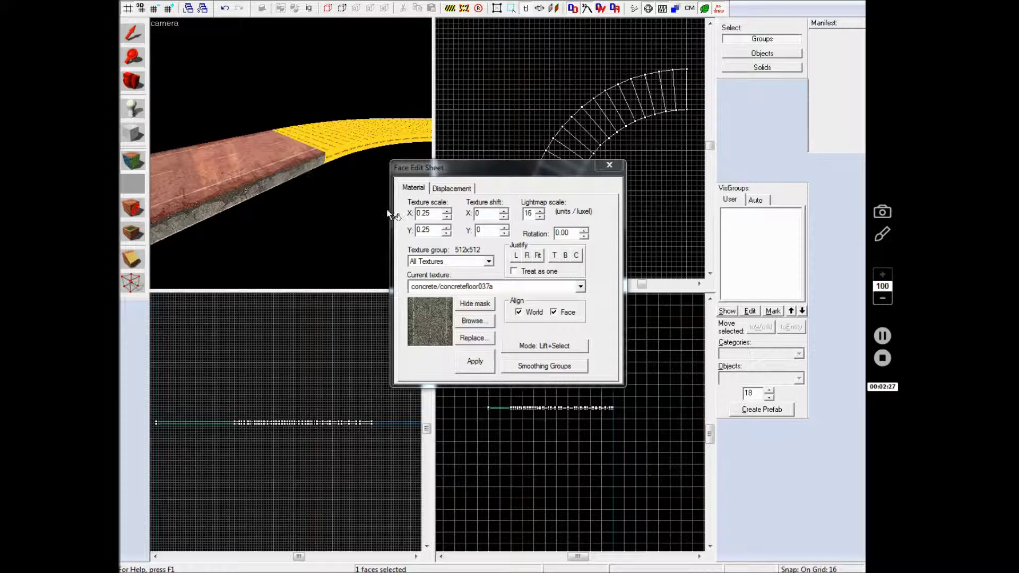
Wrap the texture from the straight block's side face onto the arch's inner side faces, segment by segment from the joint
left_click(272, 176)
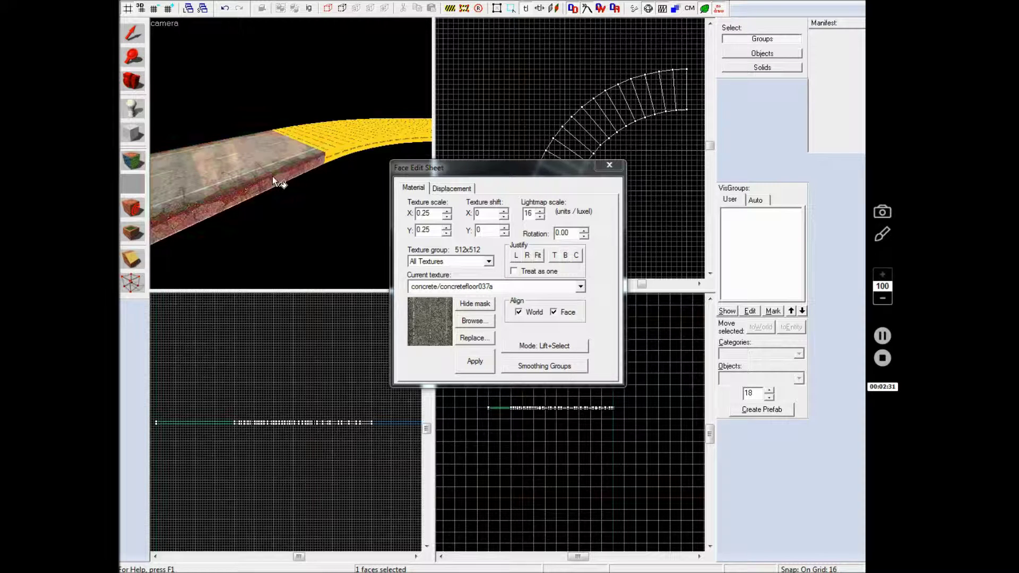
key("z")
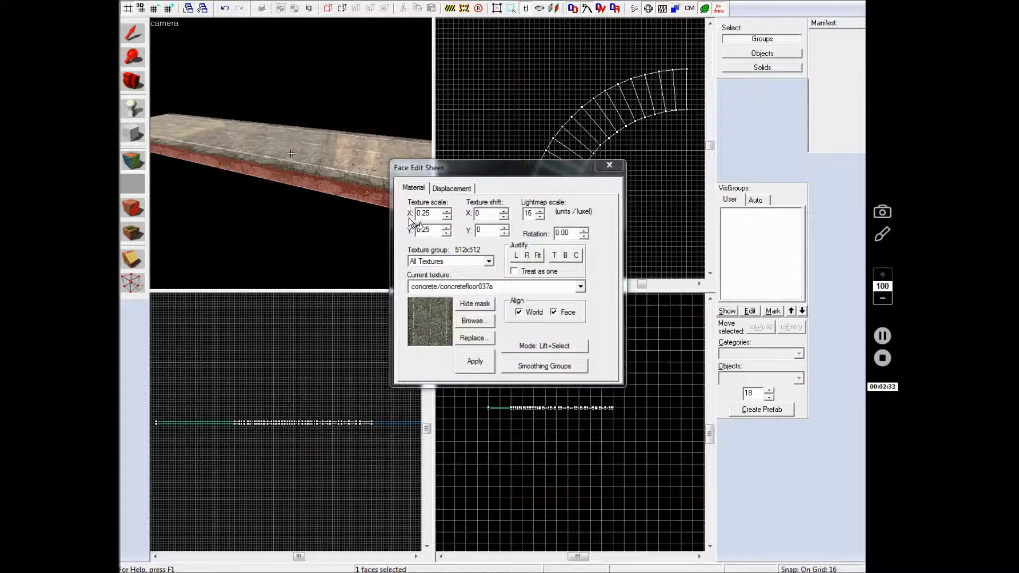
key("z")
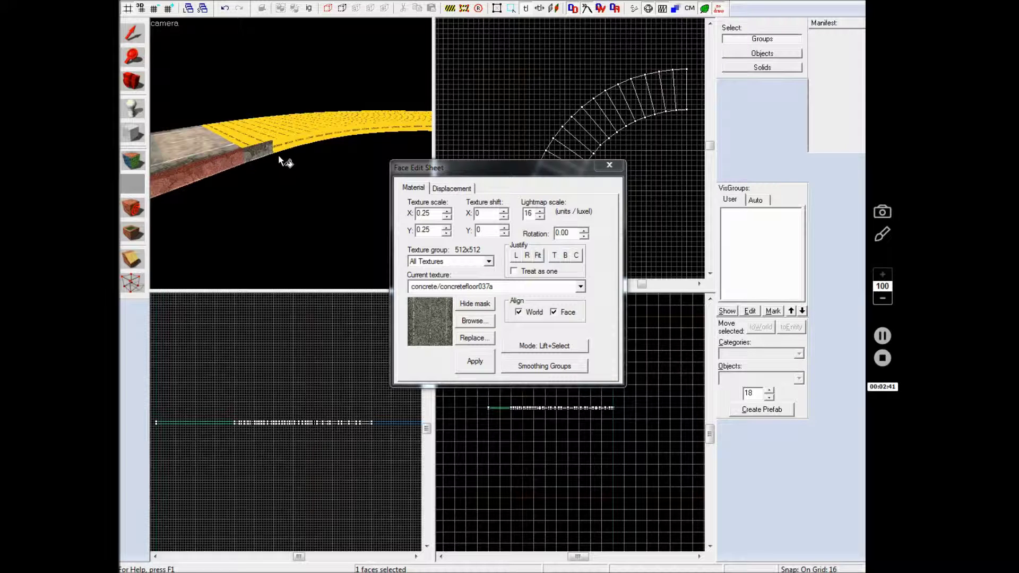
right_click(310, 140)
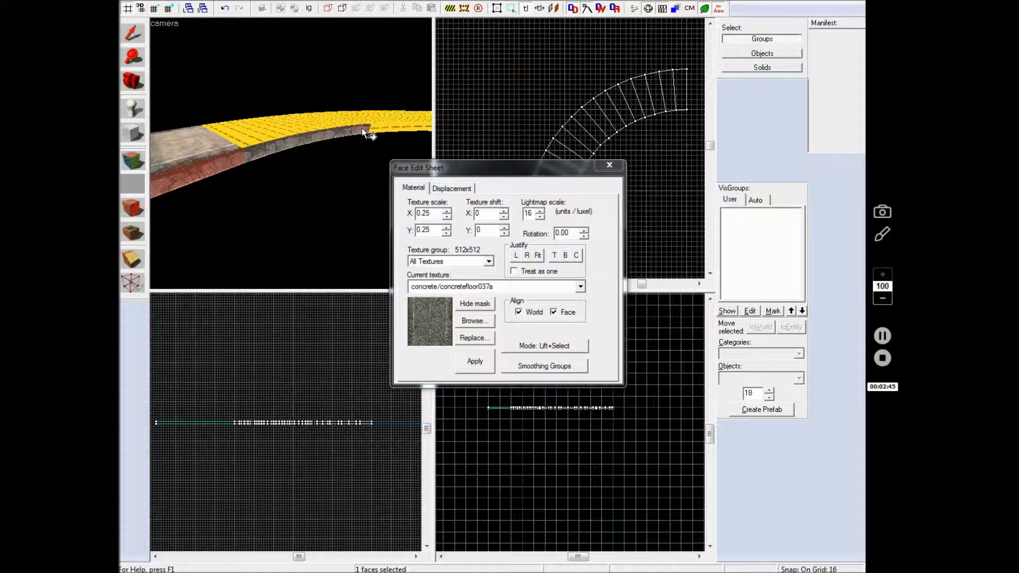
key("z")
key("w")
key("z")
right_click(255, 147)
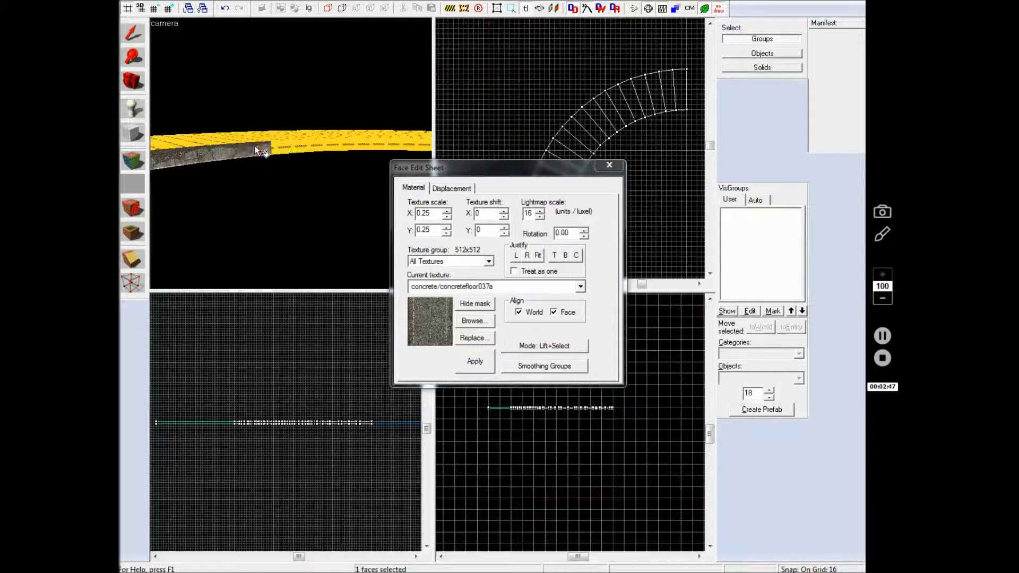
right_click(283, 148)
right_click(312, 148)
right_click(335, 147)
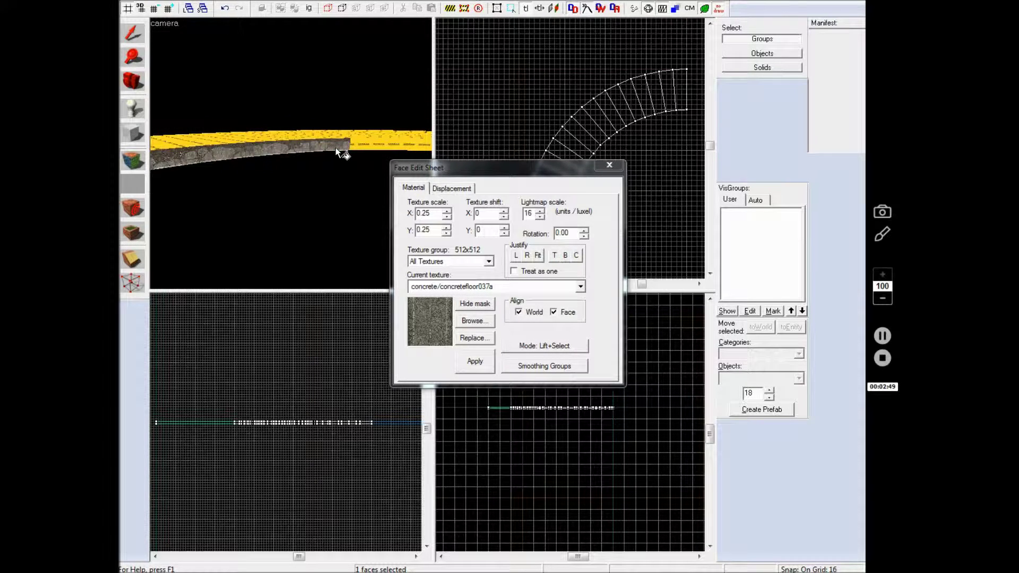
right_click(358, 147)
Continue the aligned side texture along the remaining inner side faces up to the arch's far end
key("z")
key("w")
key("z")
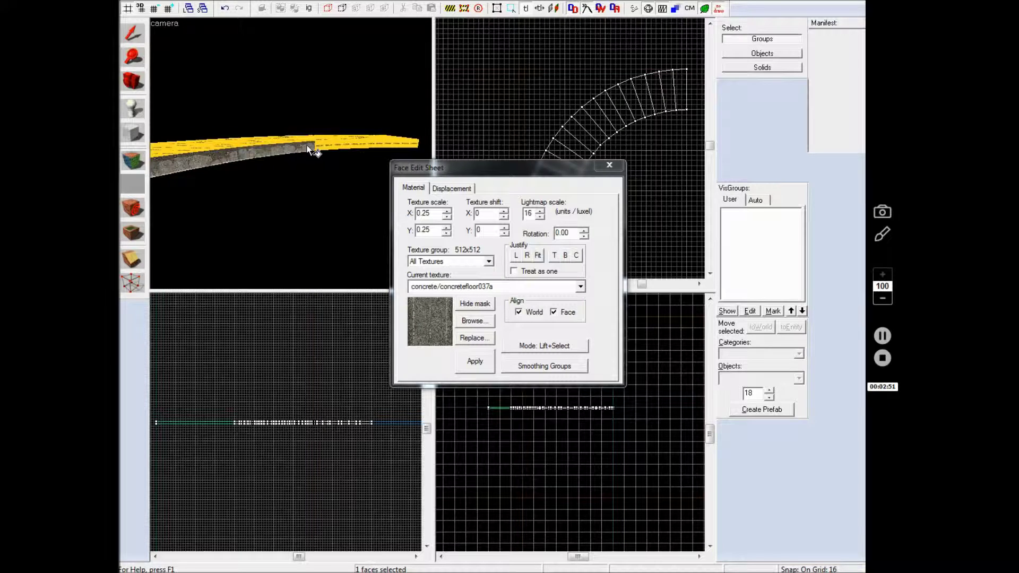
right_click(345, 147)
key("z")
key("w")
key("z")
right_click(287, 166)
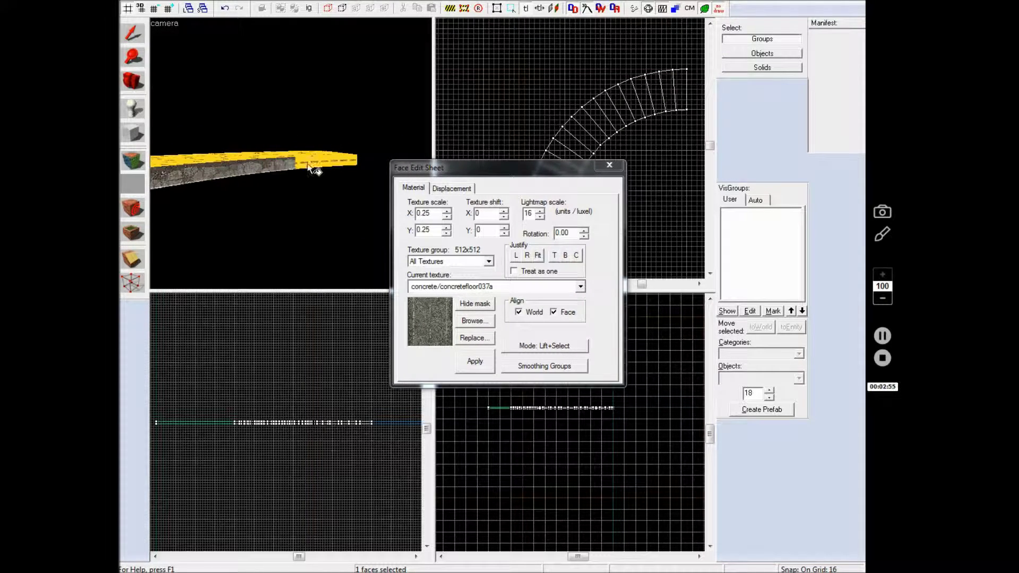
right_click(318, 164)
right_click(352, 160)
key("z")
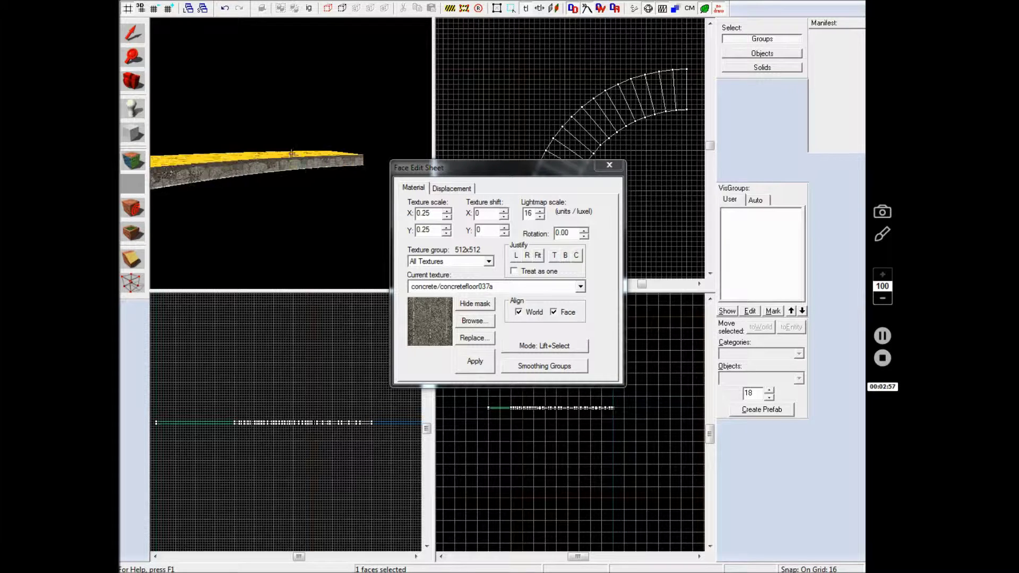
Wrap the texture from the inner side faces onto the adjoining top faces of the first arch segments beside the straight block
key("s")
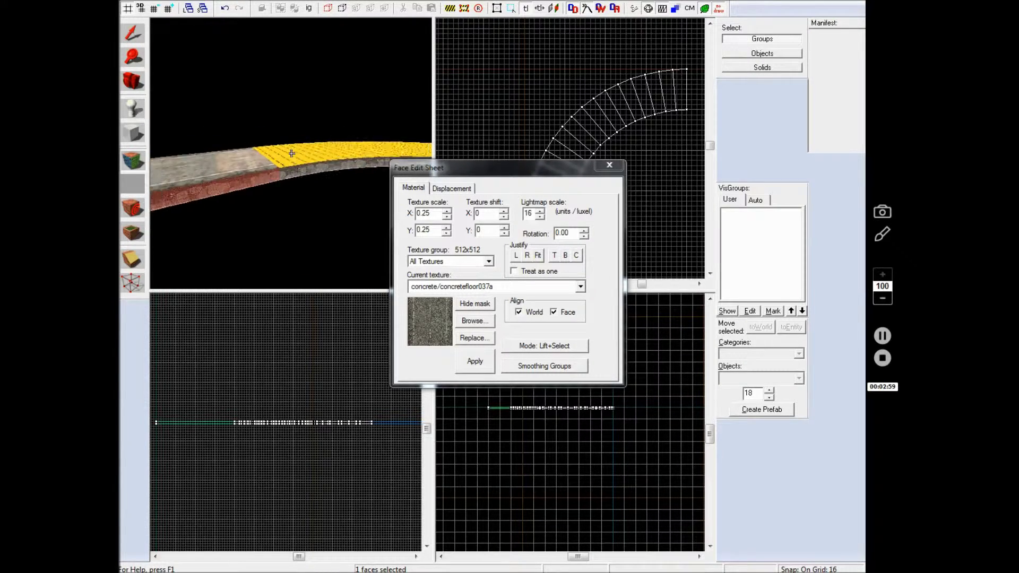
key("w")
key("z")
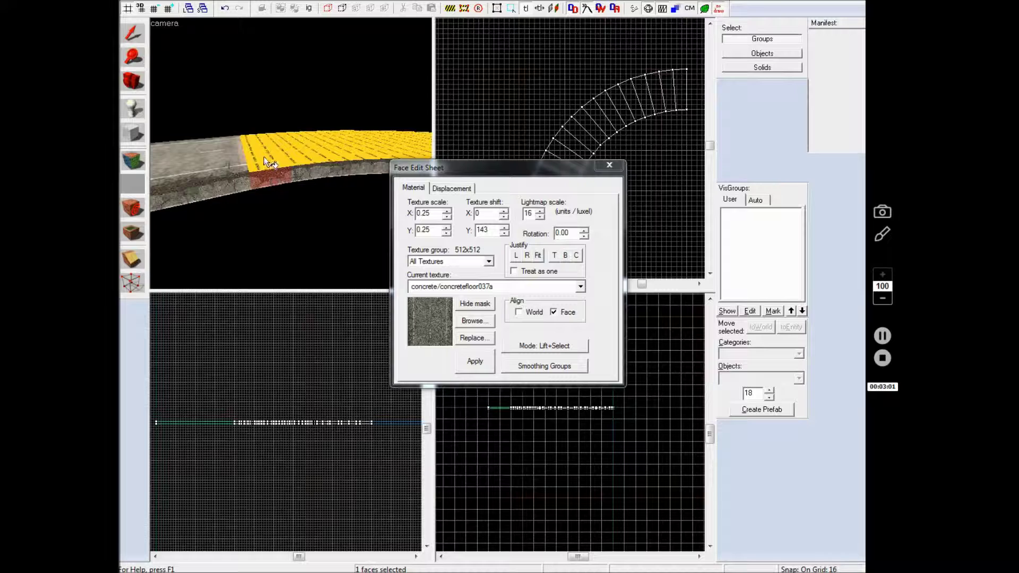
right_click(264, 152)
right_click(304, 167)
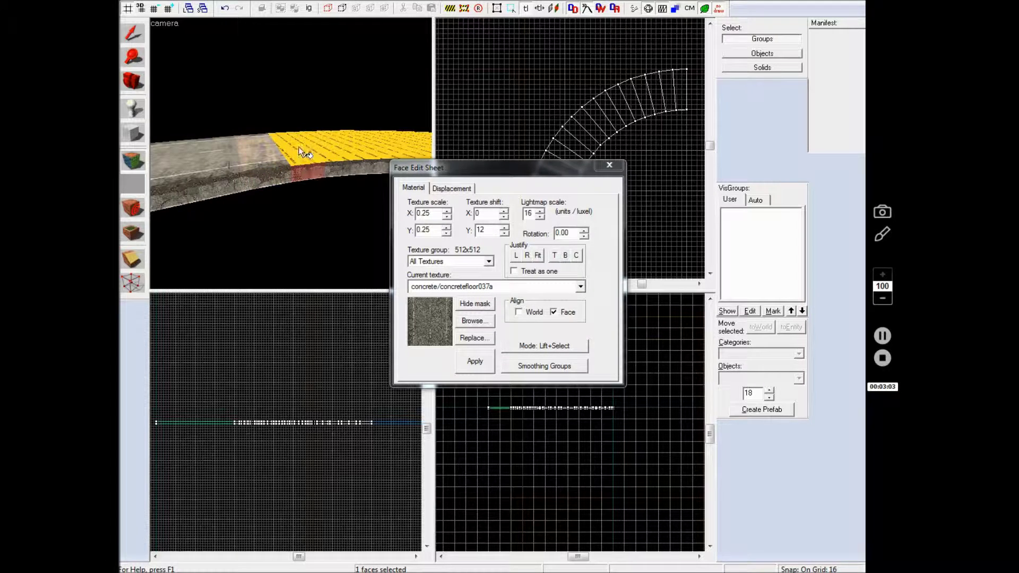
key("z")
key("w")
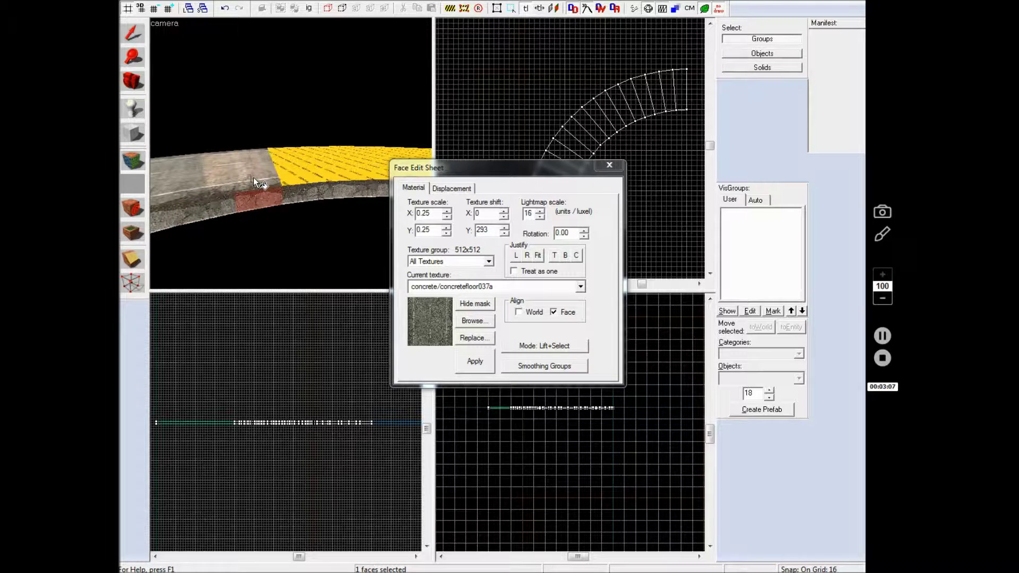
Texture the top faces of the next four arch segments, each aligned from its own inner side face
left_click(298, 197)
right_click(288, 171)
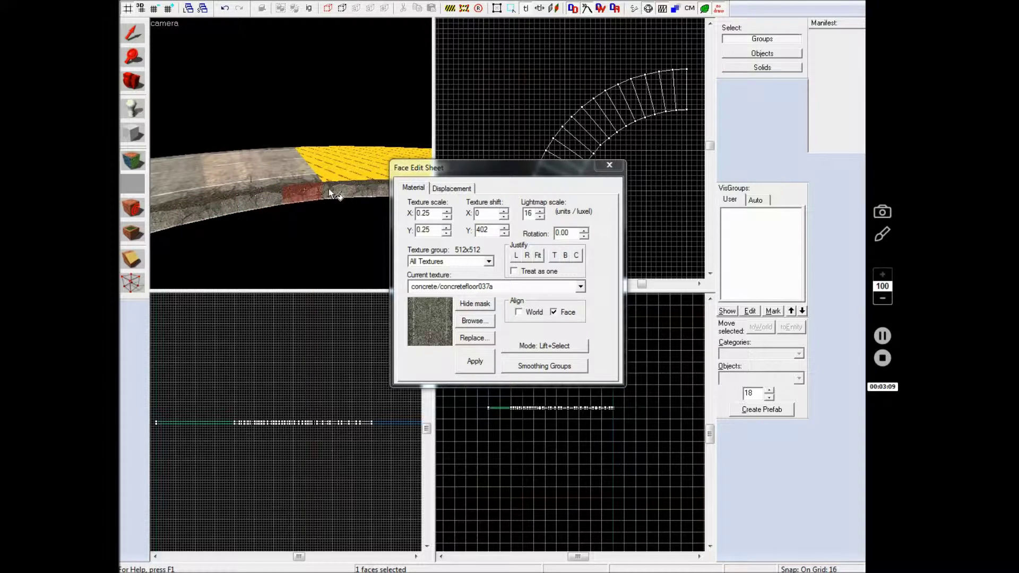
left_click(329, 190)
right_click(326, 173)
key("z")
key("d")
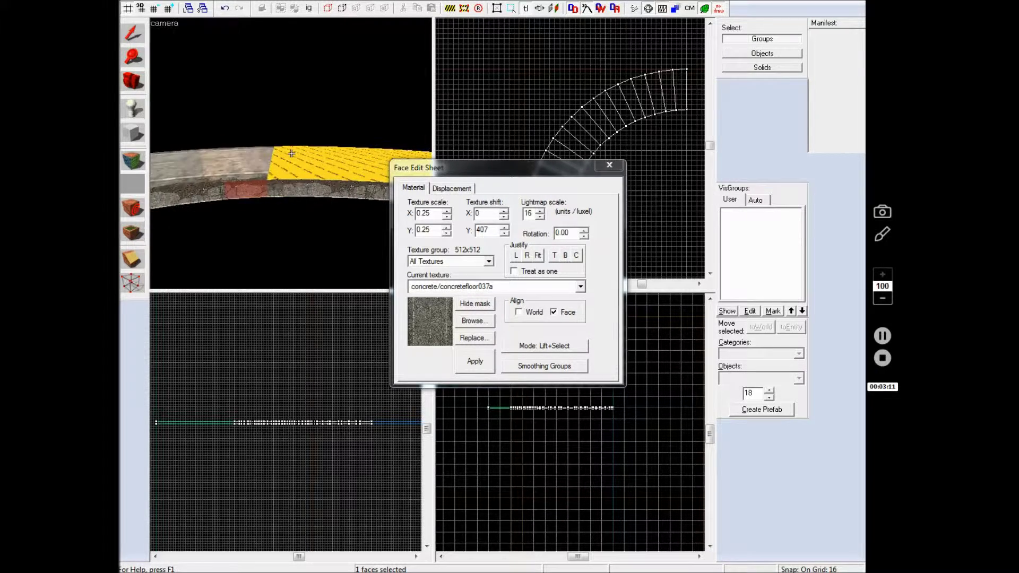
left_click(283, 191)
right_click(291, 166)
left_click(319, 189)
right_click(319, 169)
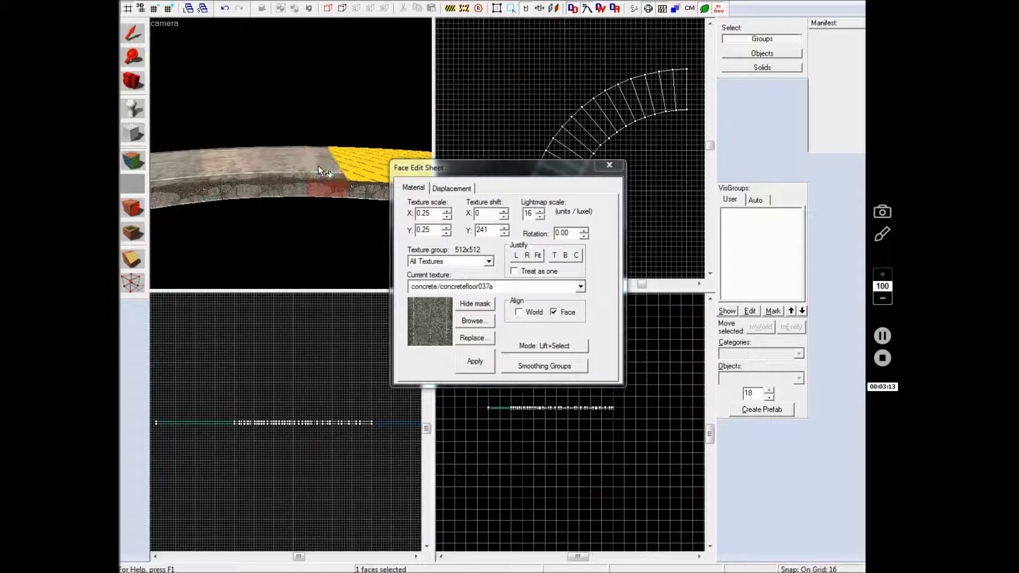
Carry the road texture onto the top faces of the following arch segments past the middle of the curve, using their side faces
key("z")
key("d")
key("z")
right_click(239, 153)
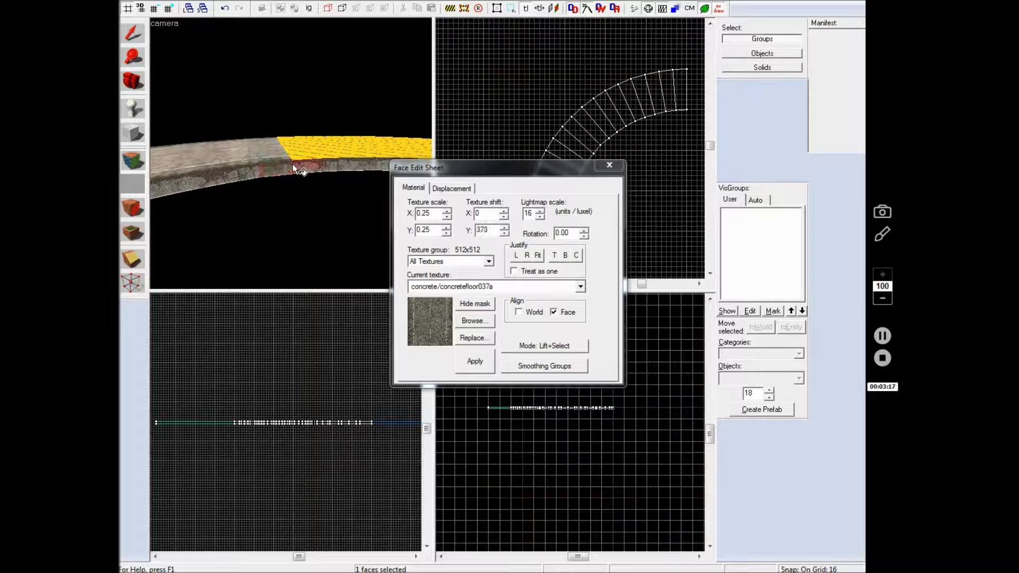
right_click(297, 154)
left_click(332, 169)
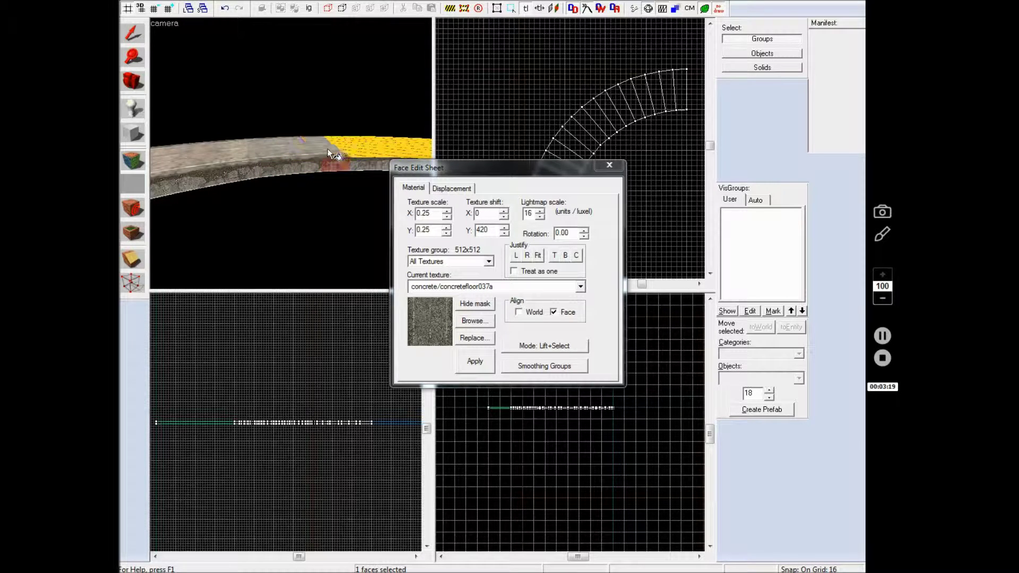
key("z")
key("w")
key("z")
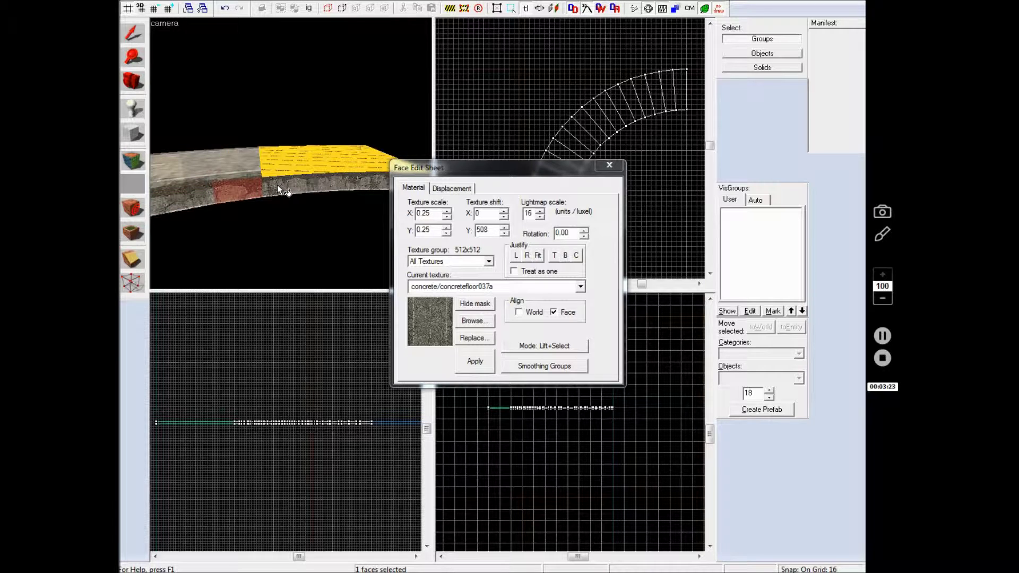
Carry the road texture onto the last top faces at the arch's far end from their side faces, and close the face editor
left_click(318, 182)
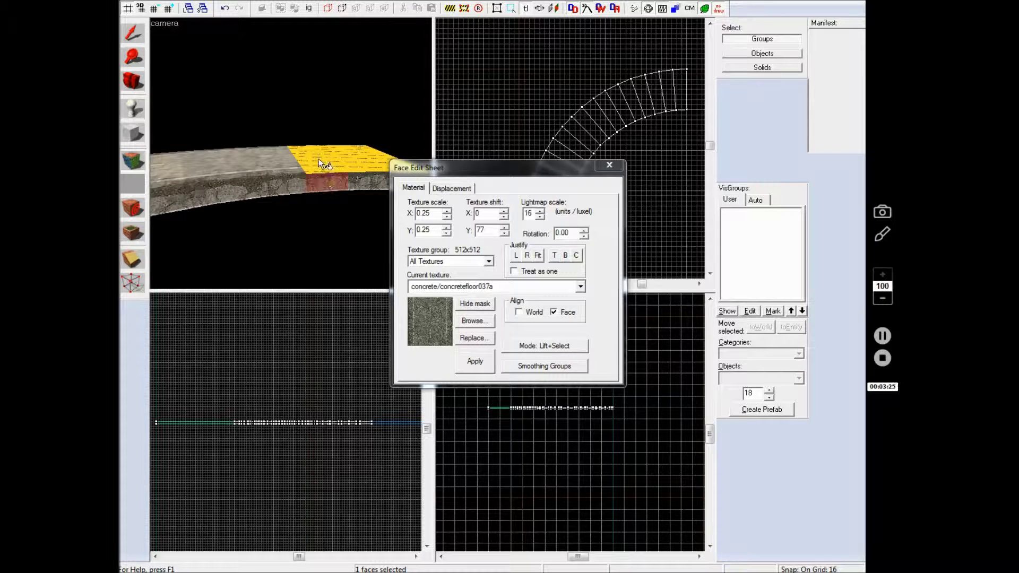
left_click(360, 180)
right_click(355, 154, "alt")
key("d")
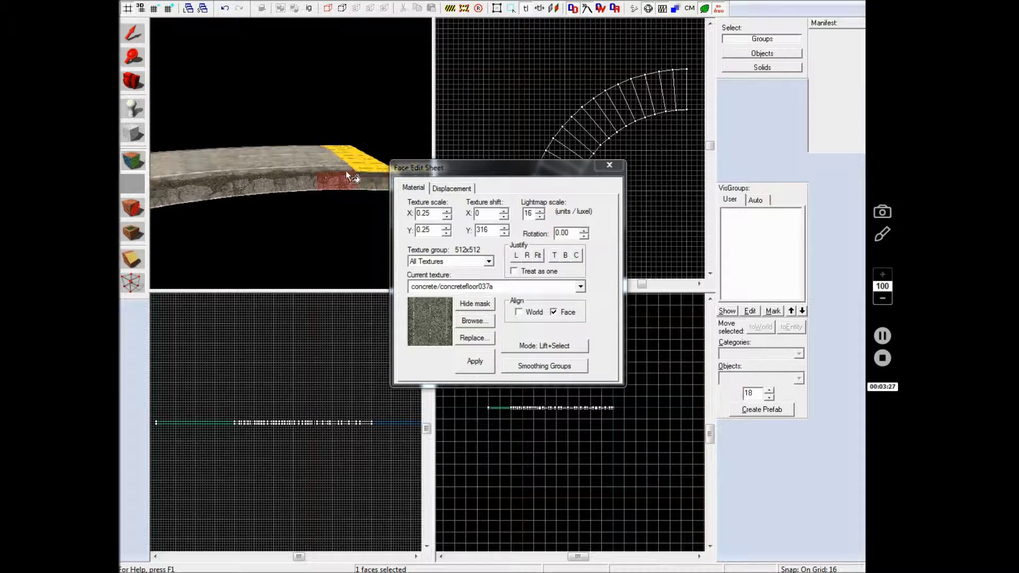
left_click(619, 166)
Inspect the textured curve along its whole length, checking how the lane markings and side faces line up between segments
key("w")
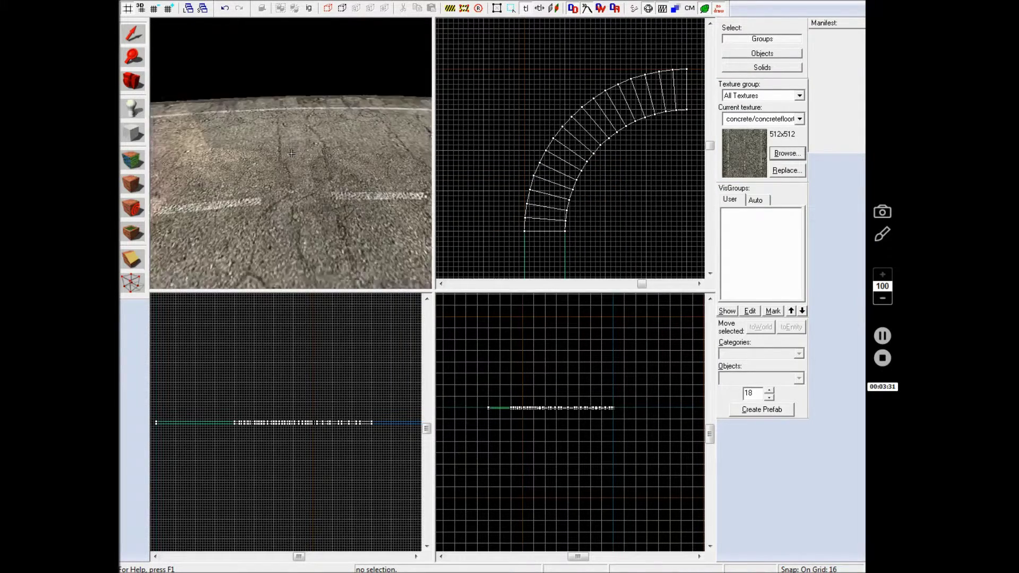
key("s")
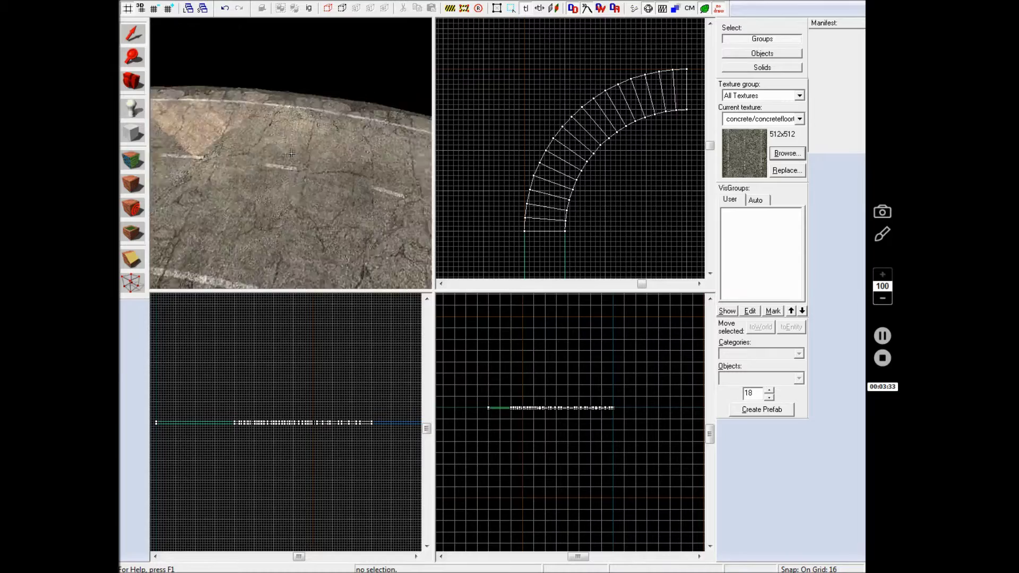
key("s")
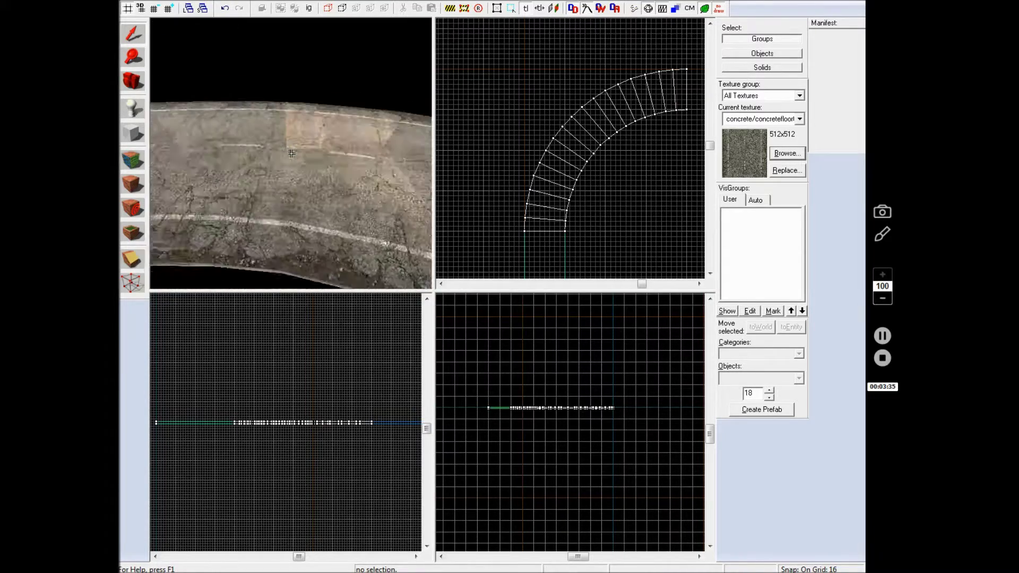
key("w")
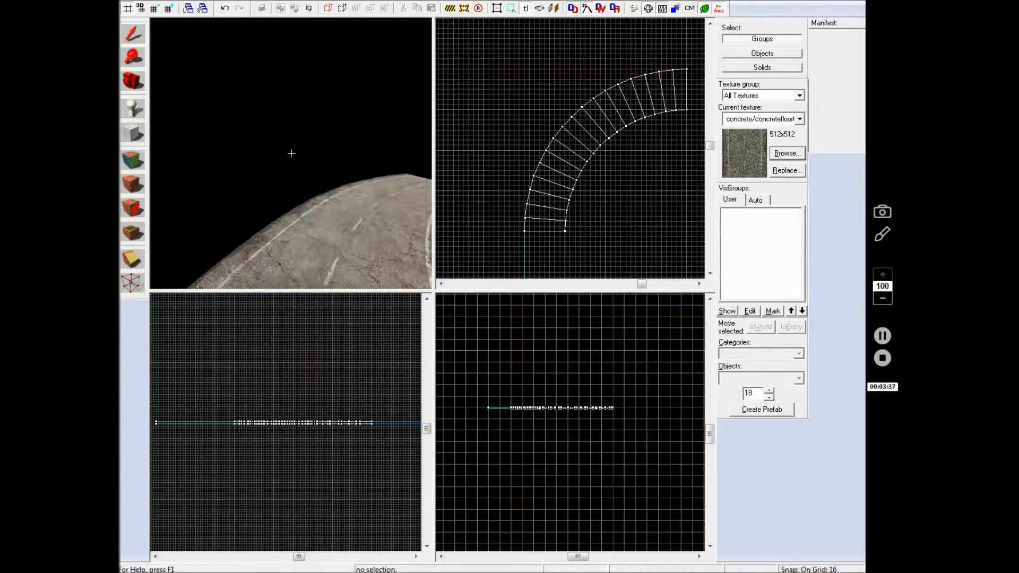
key("w")
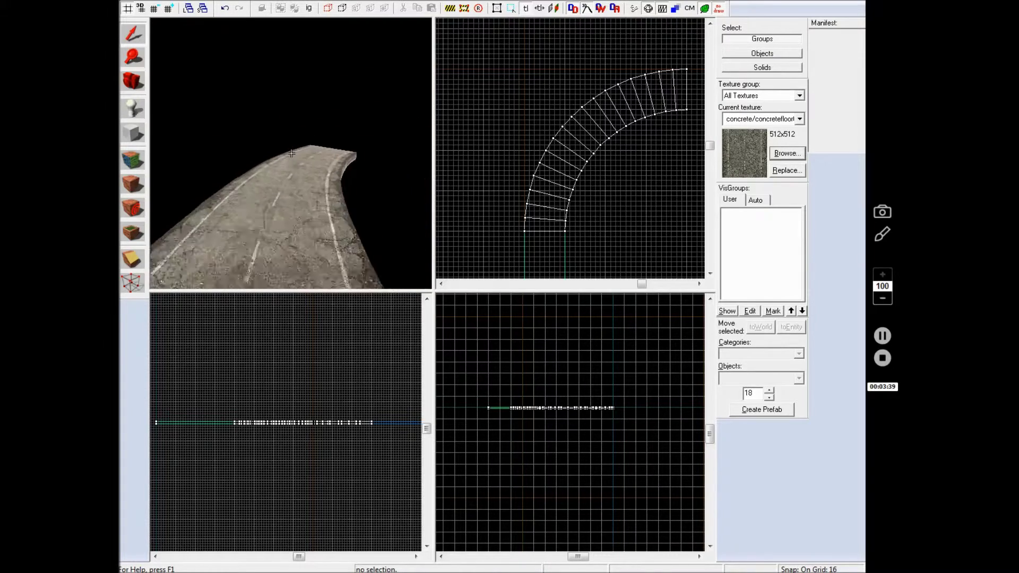
key("w")
key("s")
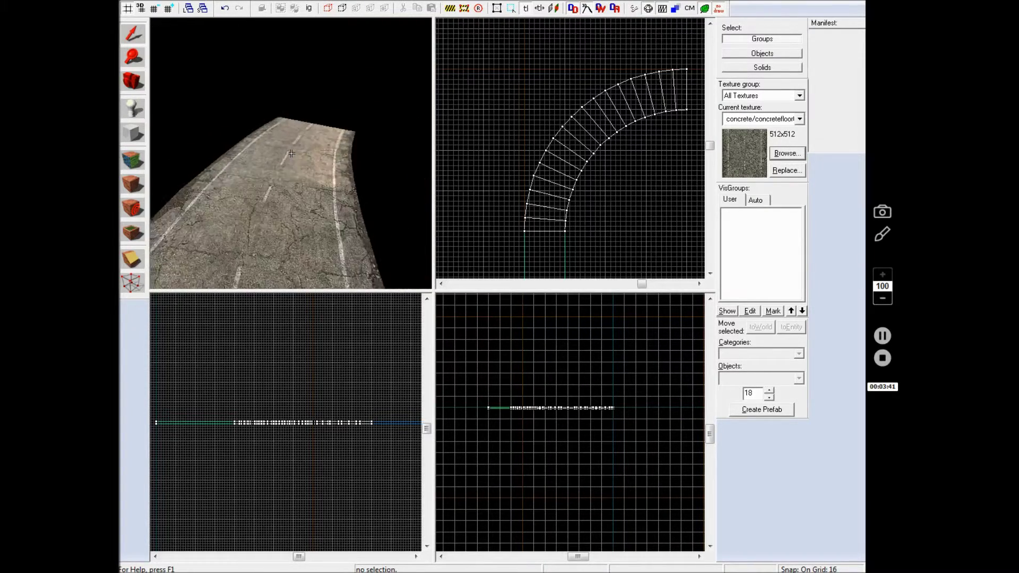
key("w")
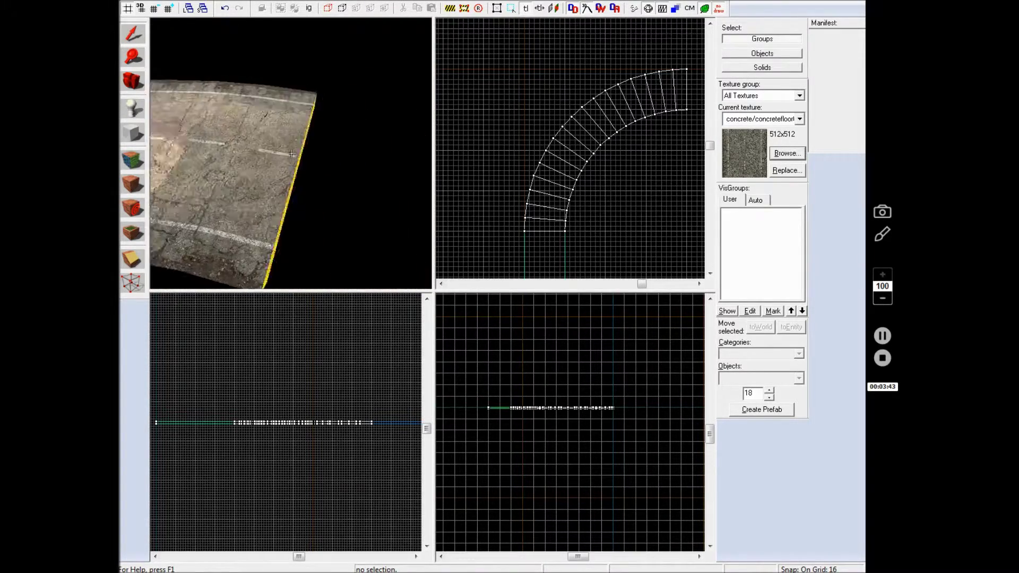
key("s")
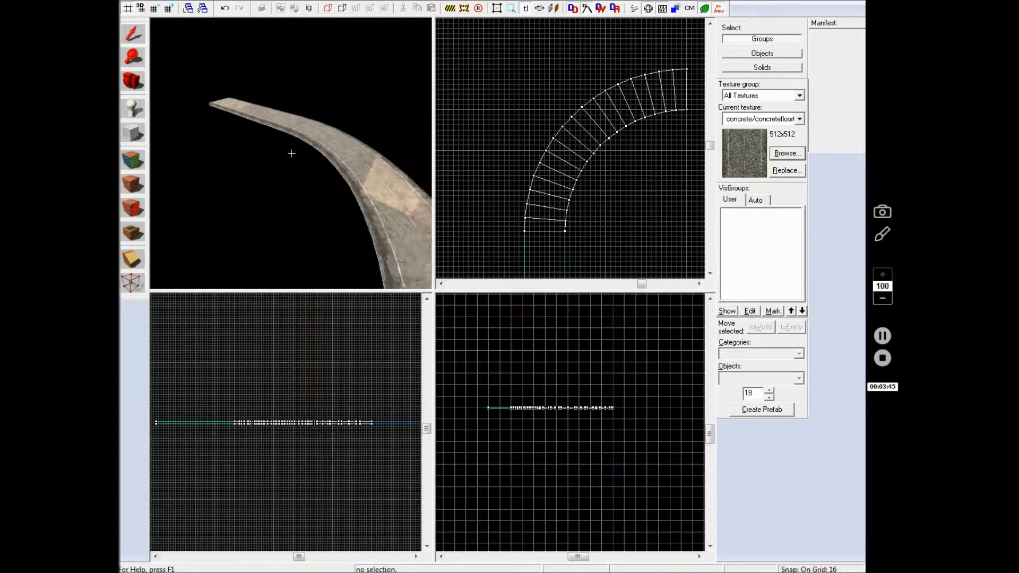
key("a")
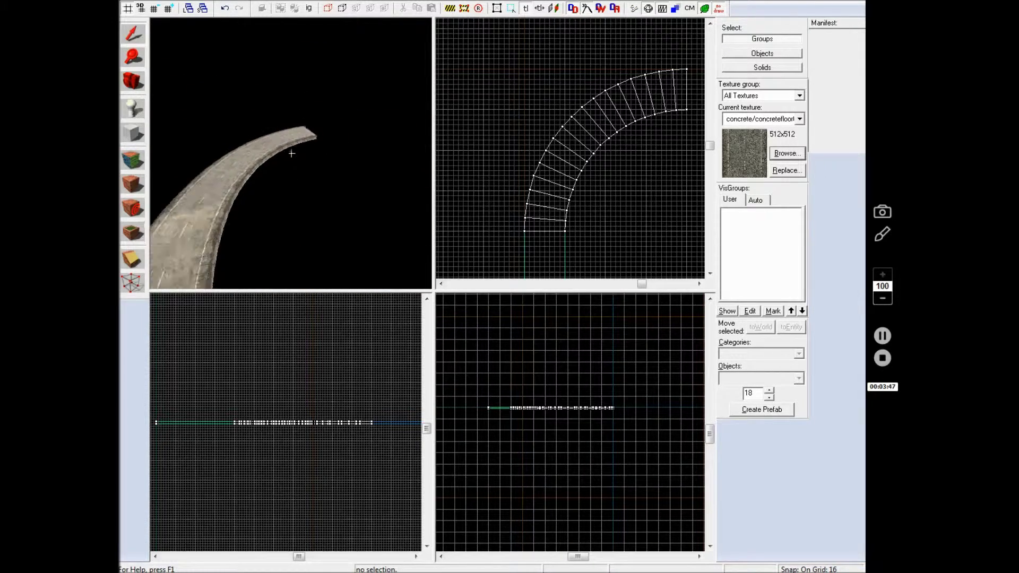
key("d")
key("w")
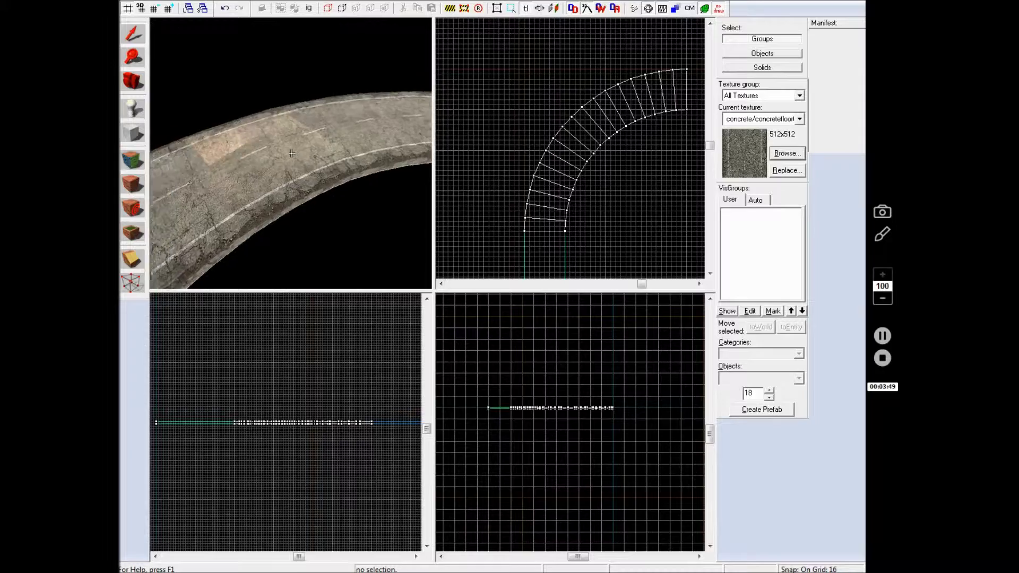
key("w")
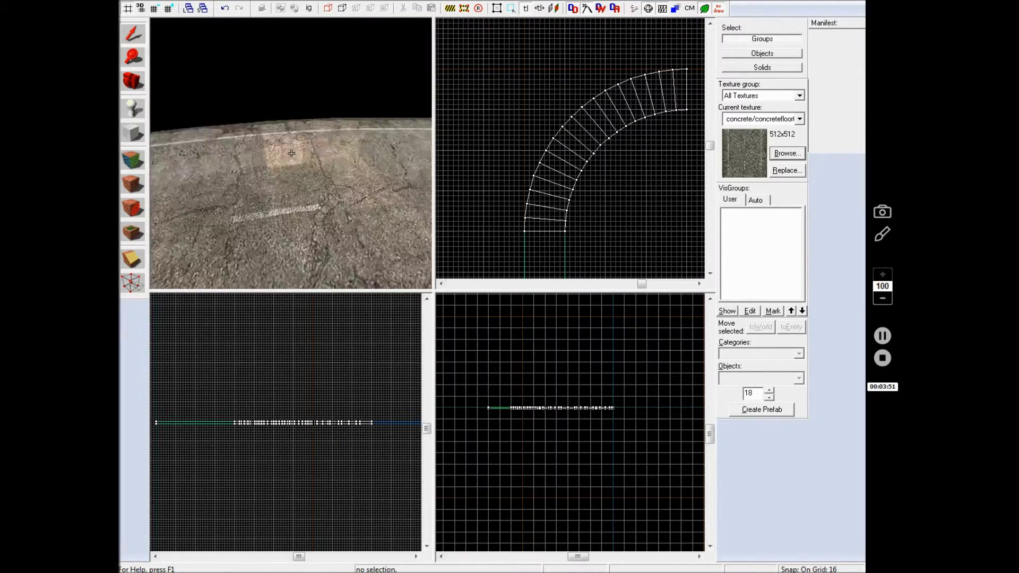
key("w")
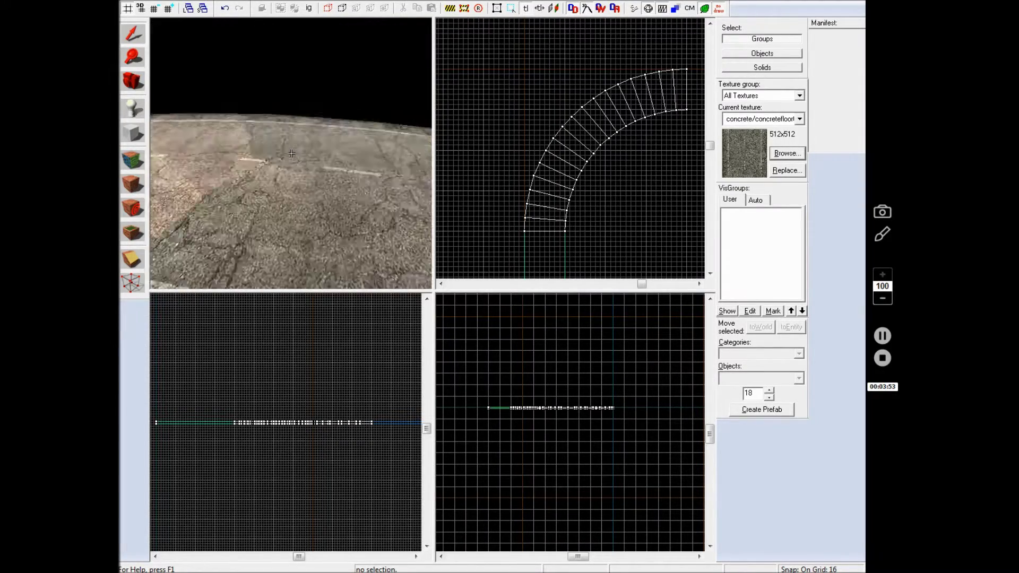
key("s")
key("s")
key("w")
key("s")
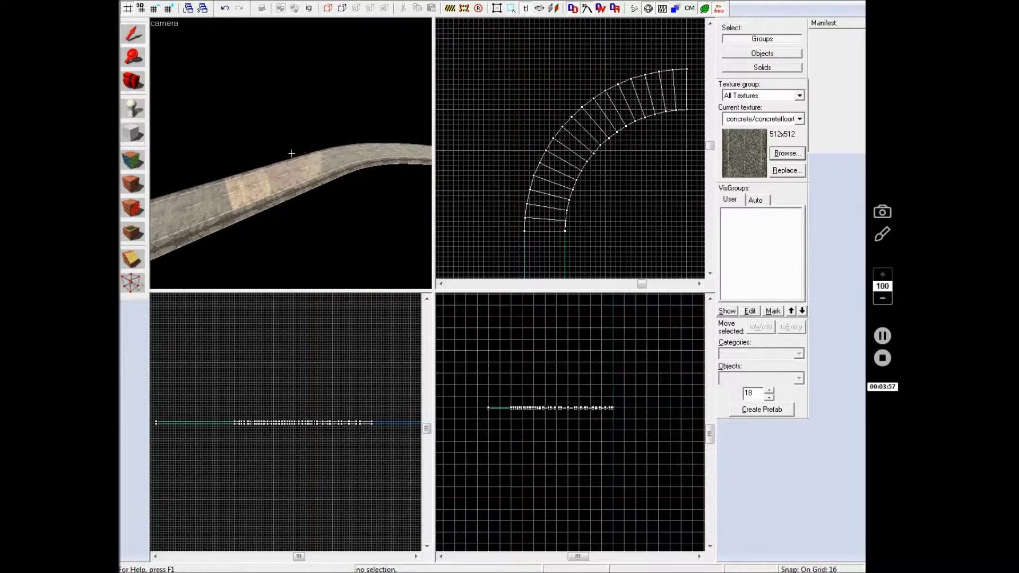
key("w")
key("w")
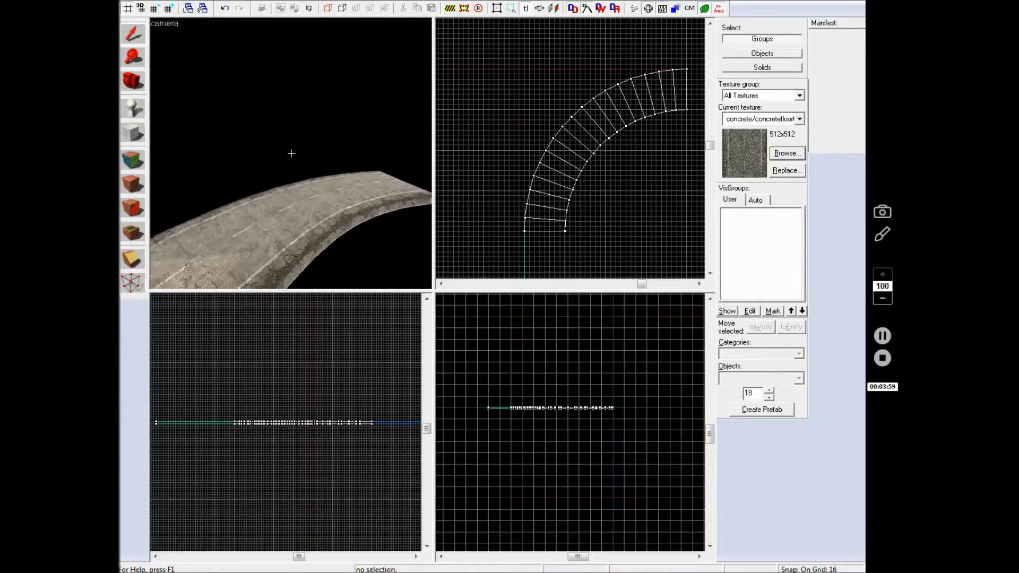
Change the current texture to tools/toolsnodraw for building beyond the arch's far end
left_click(778, 119)
left_click(754, 185)
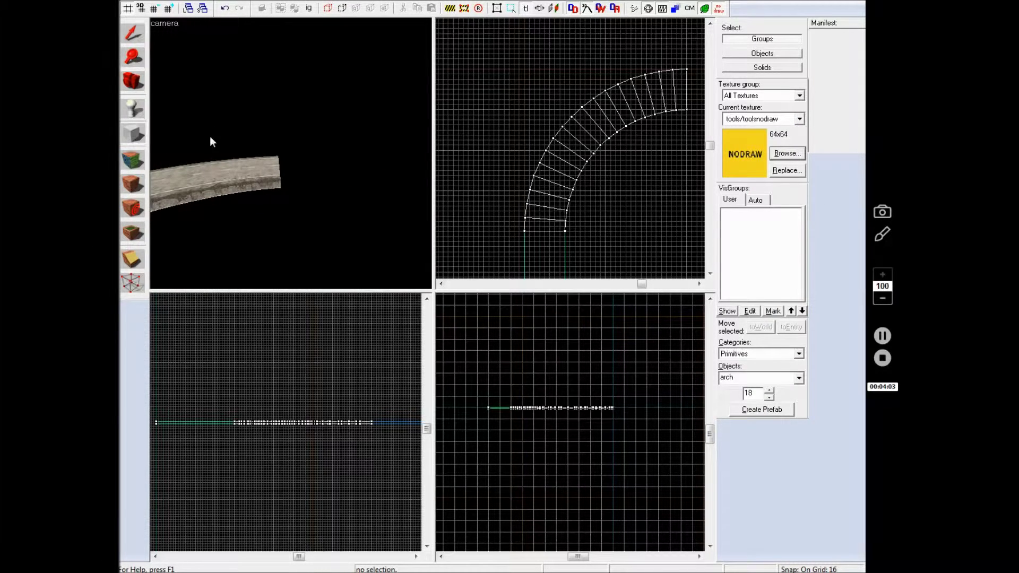
key("Up")
key("Right")
key("Right")
key("Right")
left_click_drag(553, 131, 531, 134)
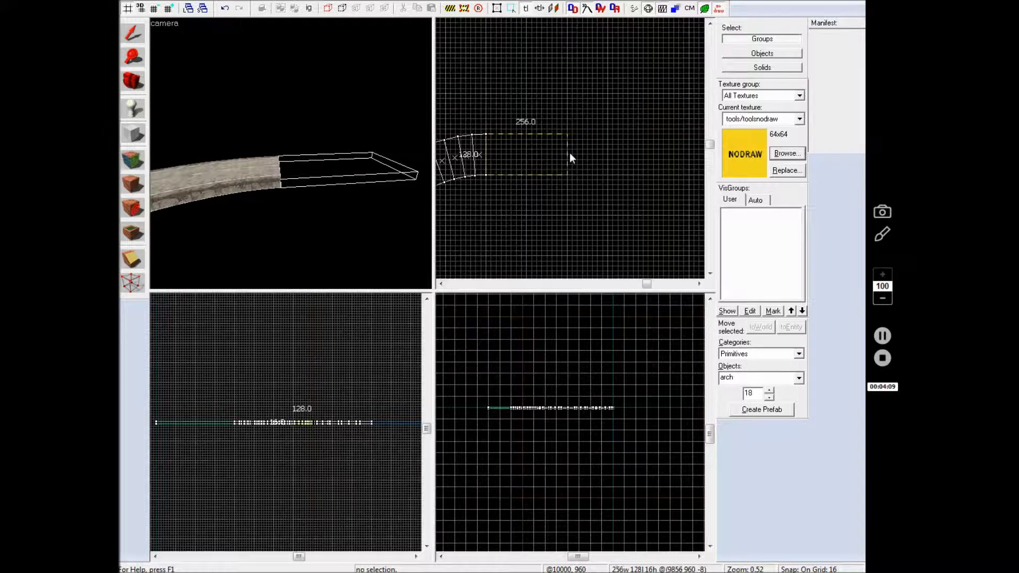
key("Return")
left_click(595, 199)
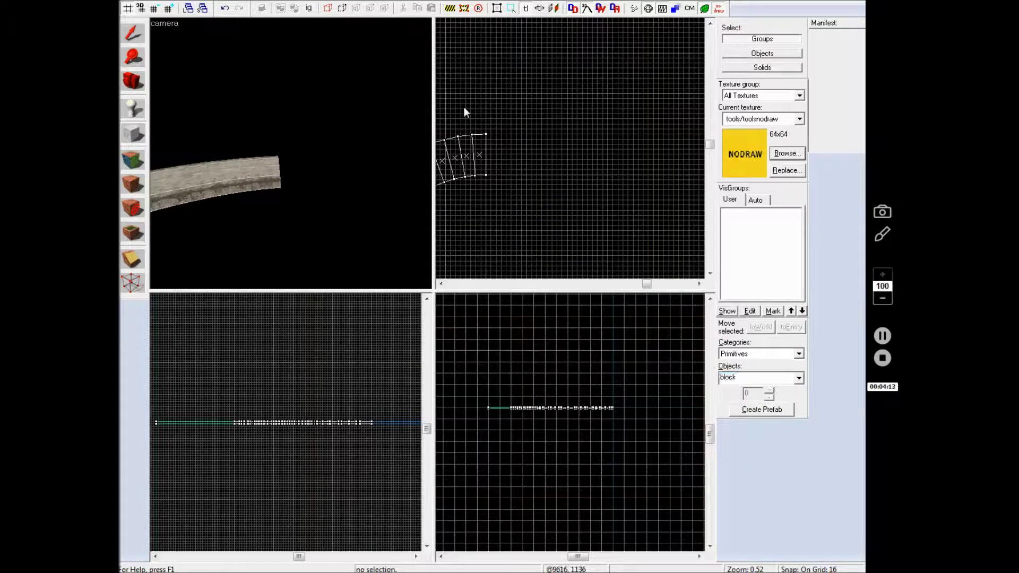
Create a block primitive 256 units long, 128 wide and 16 high, extending straight from the arch's far end
left_click_drag(487, 133, 566, 175)
key("Return")
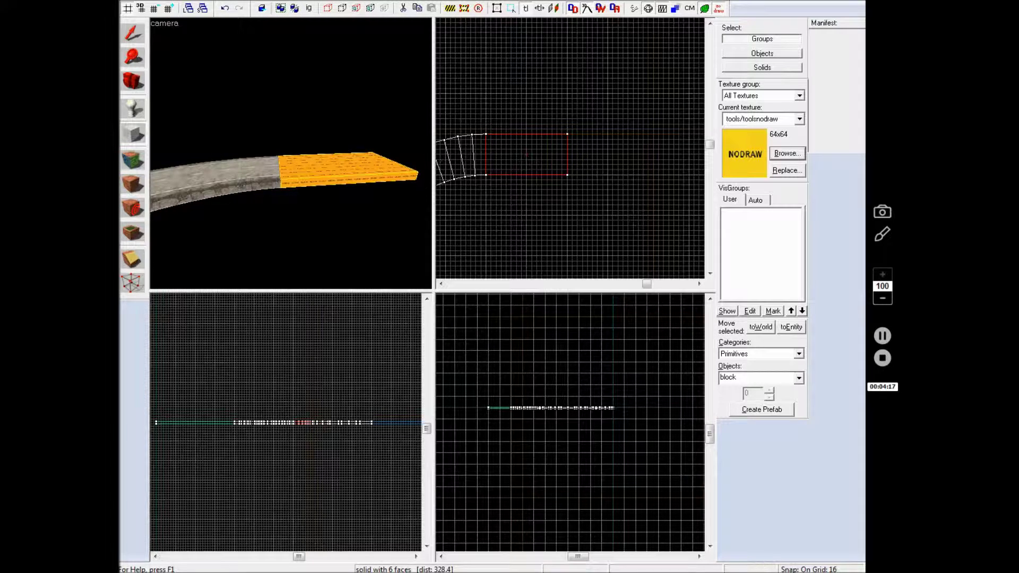
Wrap the concrete/concretefloor037a texture from the last arch segment's side onto the new block's side and top faces
left_click(132, 158)
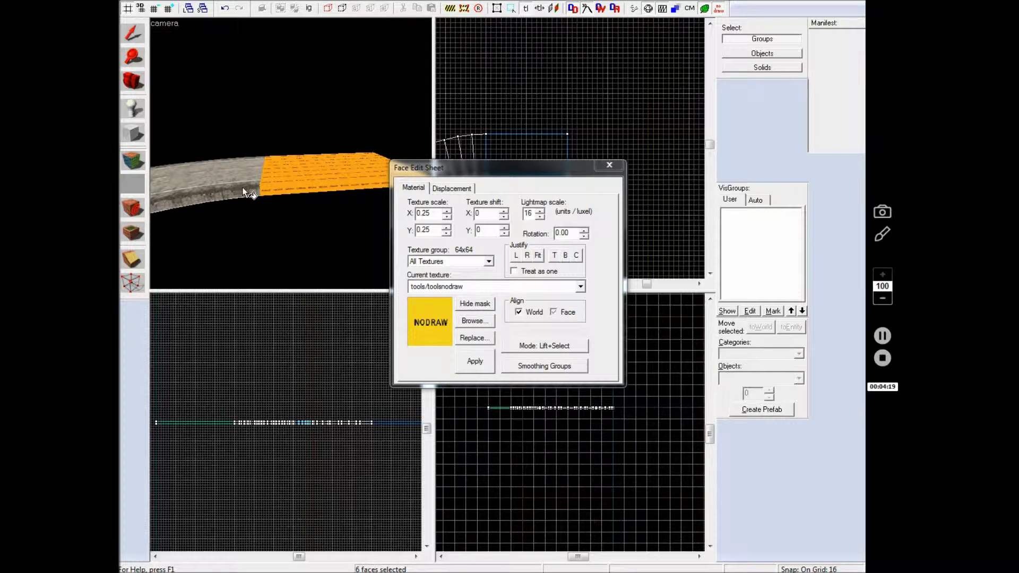
left_click(245, 187)
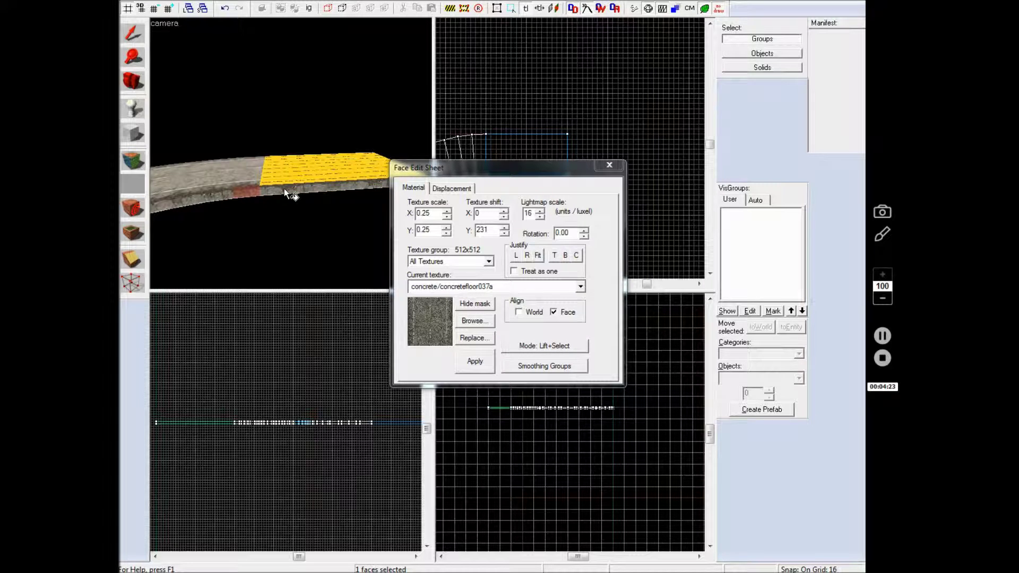
left_click(285, 189)
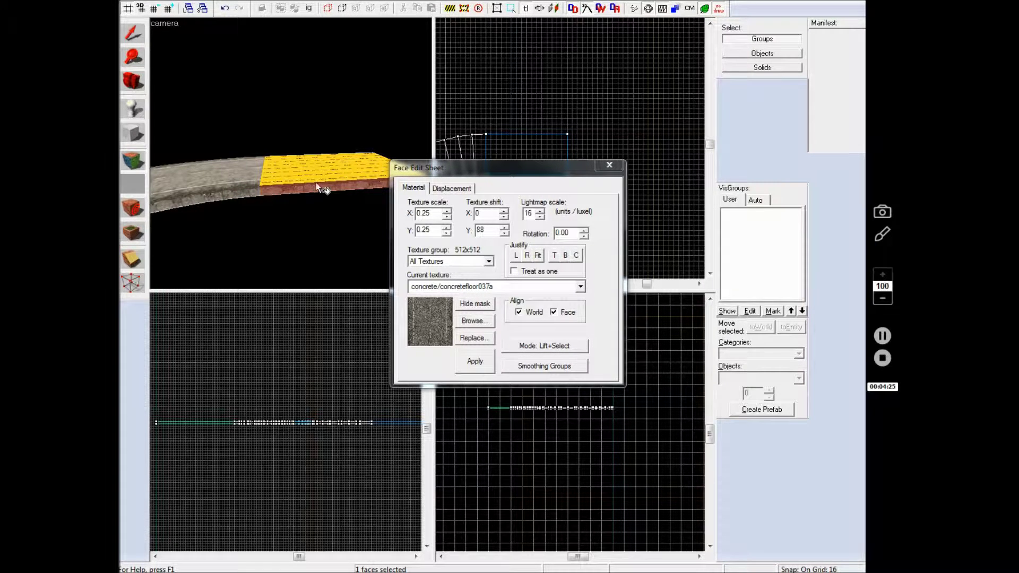
right_click(320, 168)
left_click(604, 167)
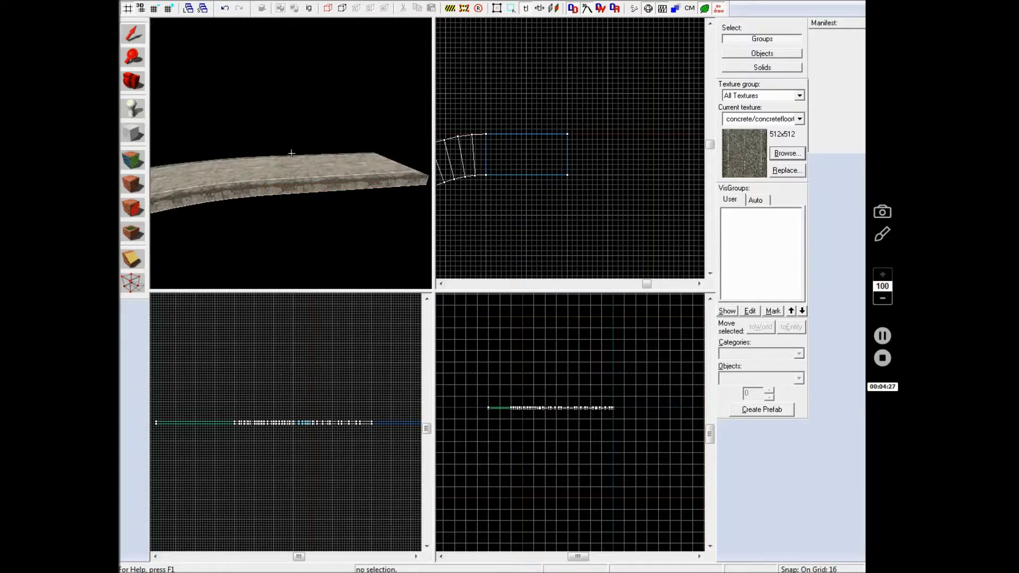
Inspect the finished road from several angles, checking texture alignment between the new straight block and the curve
key("z")
key("w")
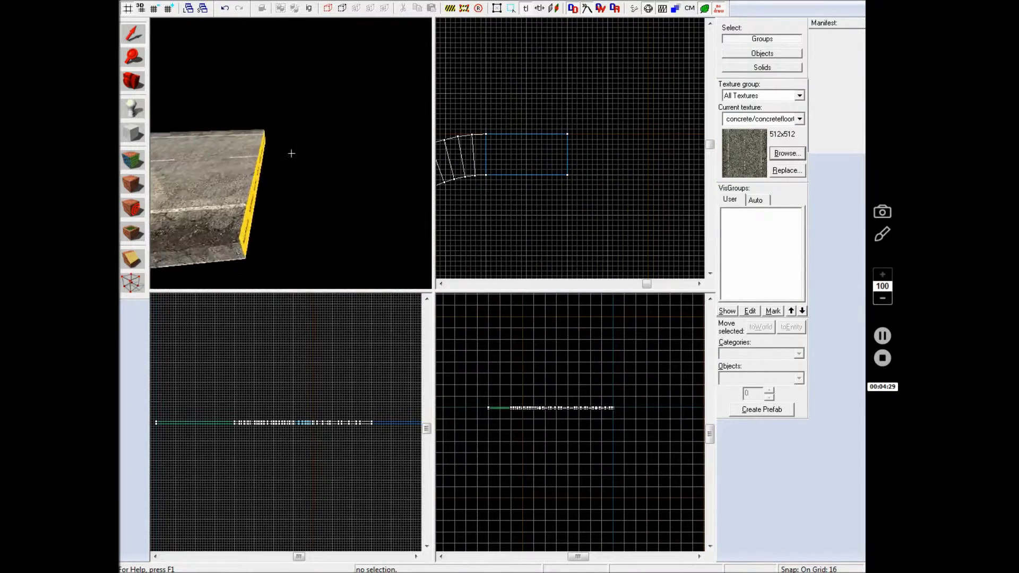
key("a")
key("s")
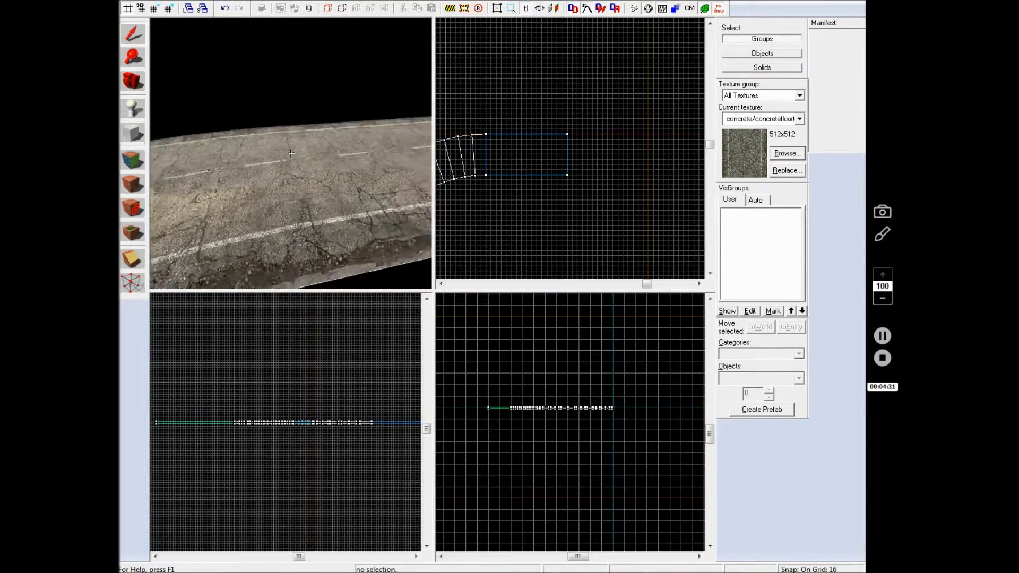
key("d")
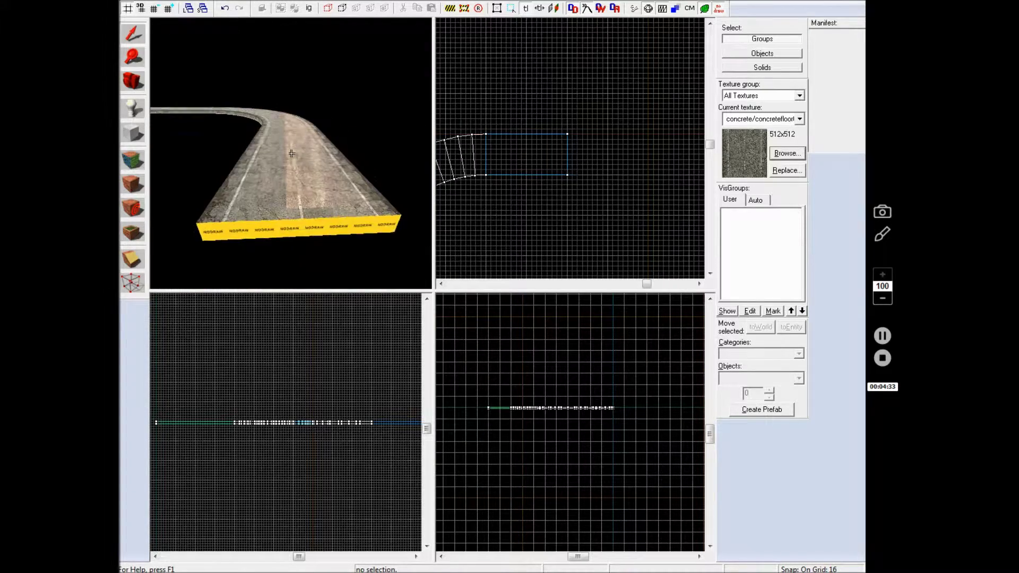
key("w")
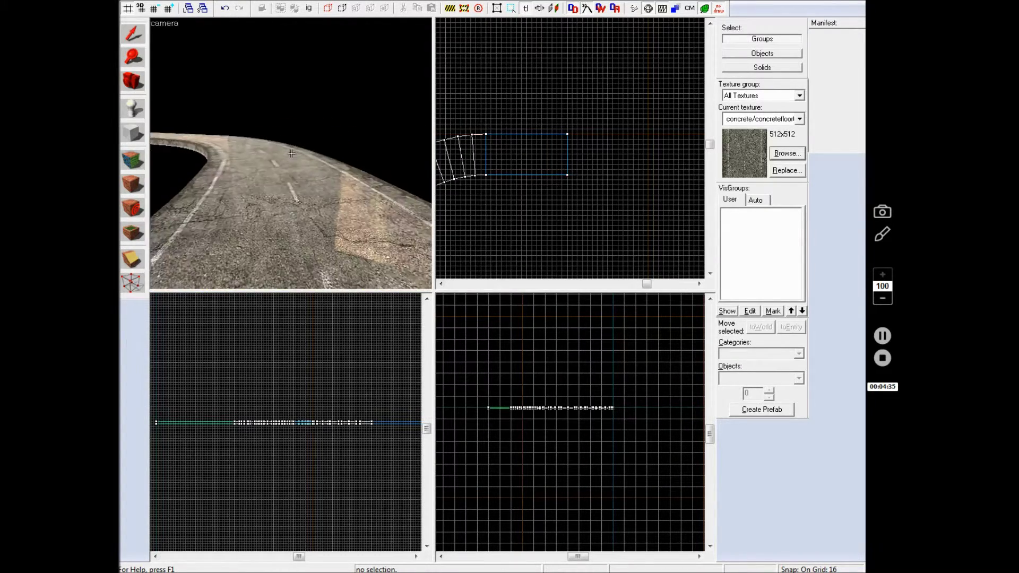
key("s")
key("w")
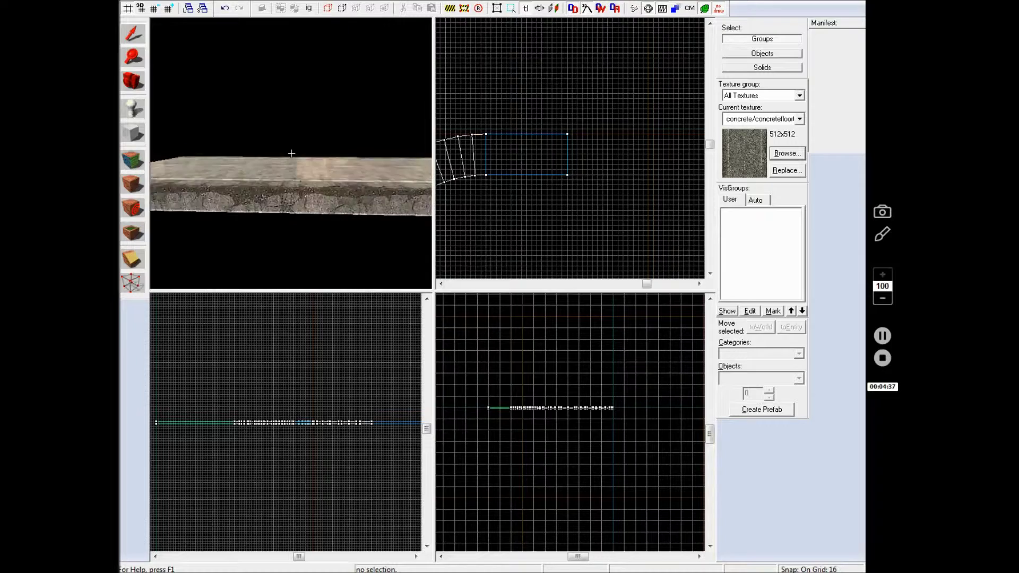
key("w")
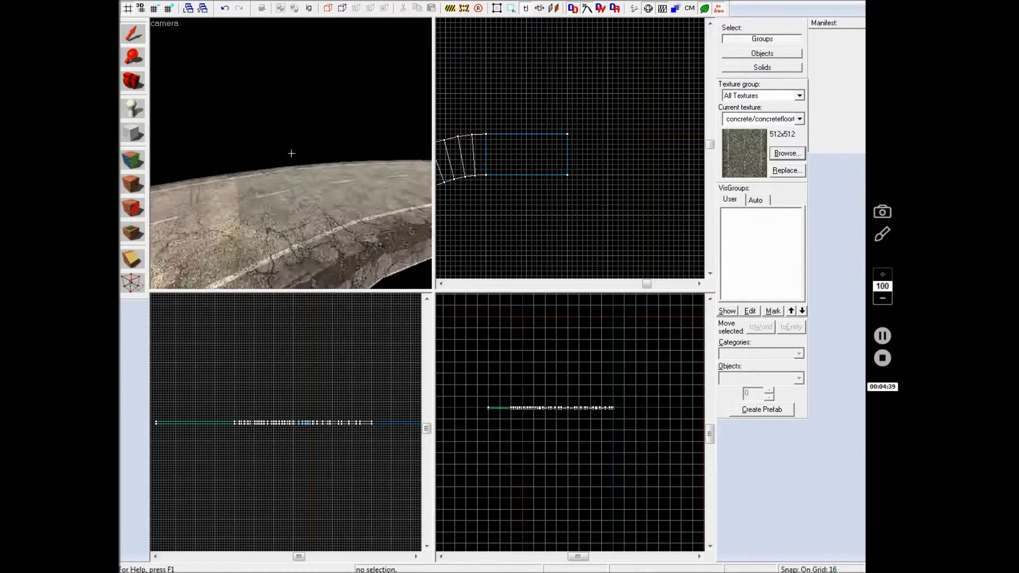
key("w")
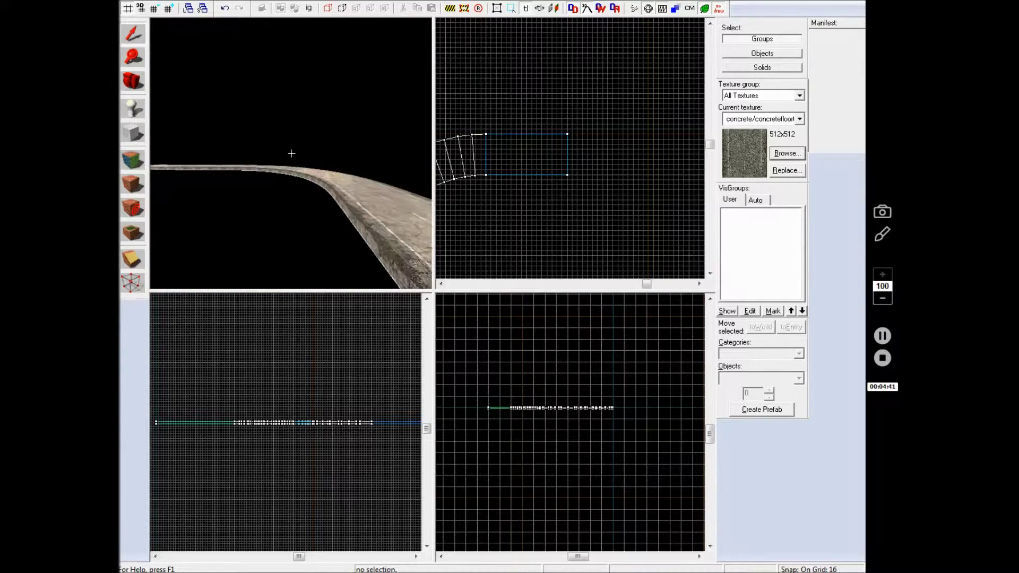
key("a")
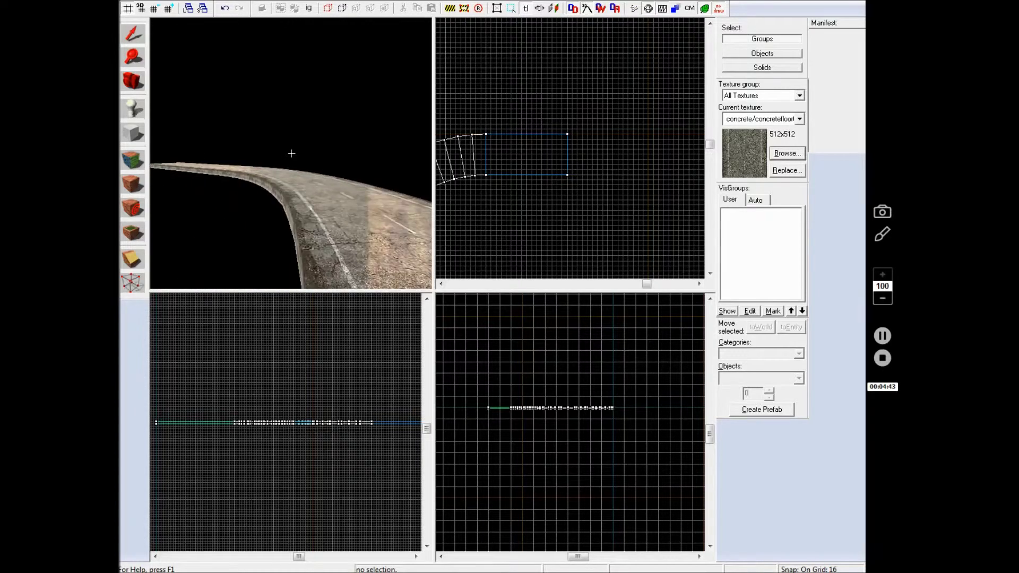
key("a")
key("z")
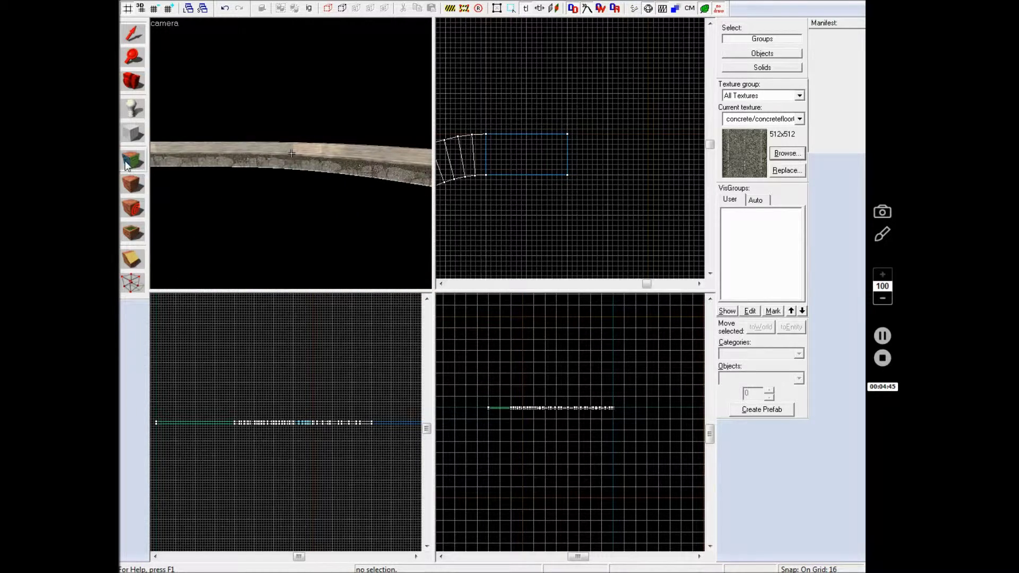
left_click(133, 160)
left_click(606, 166)
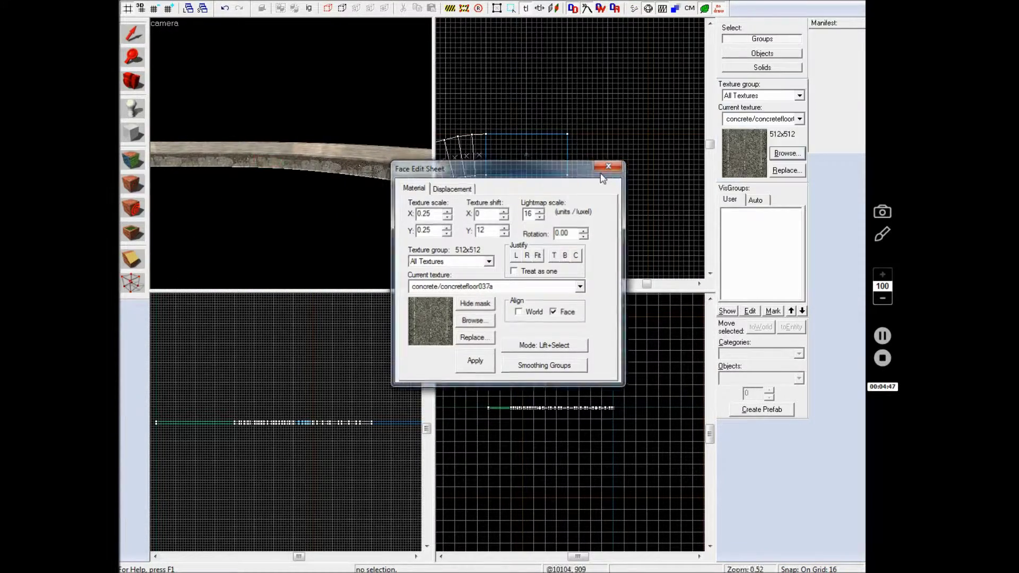
key("z")
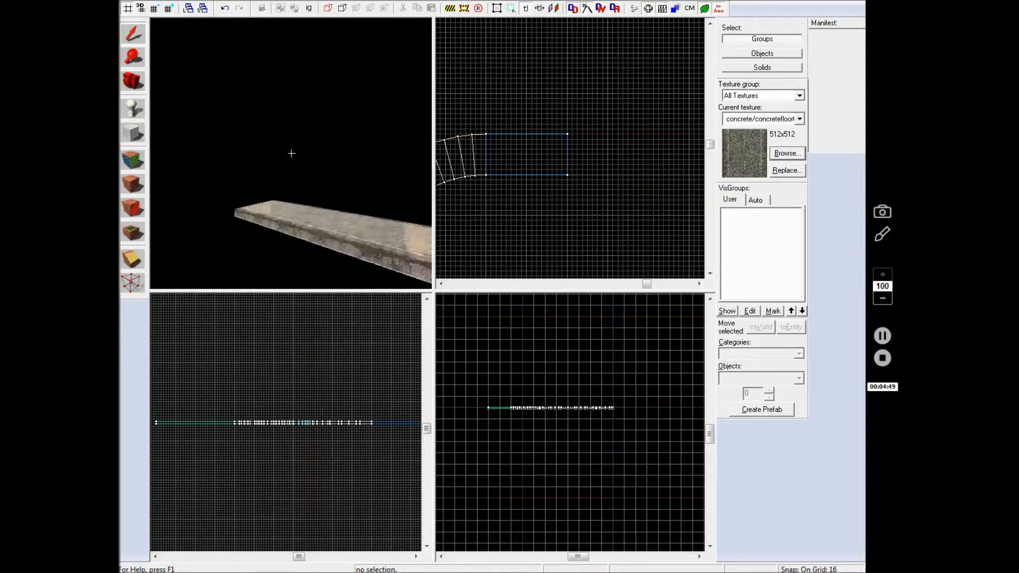
Locate the existing S-curved road in the top view and examine its 512-unit arch group in the camera view
key("z")
scroll(500, 161, "down", 8)
key("Left")
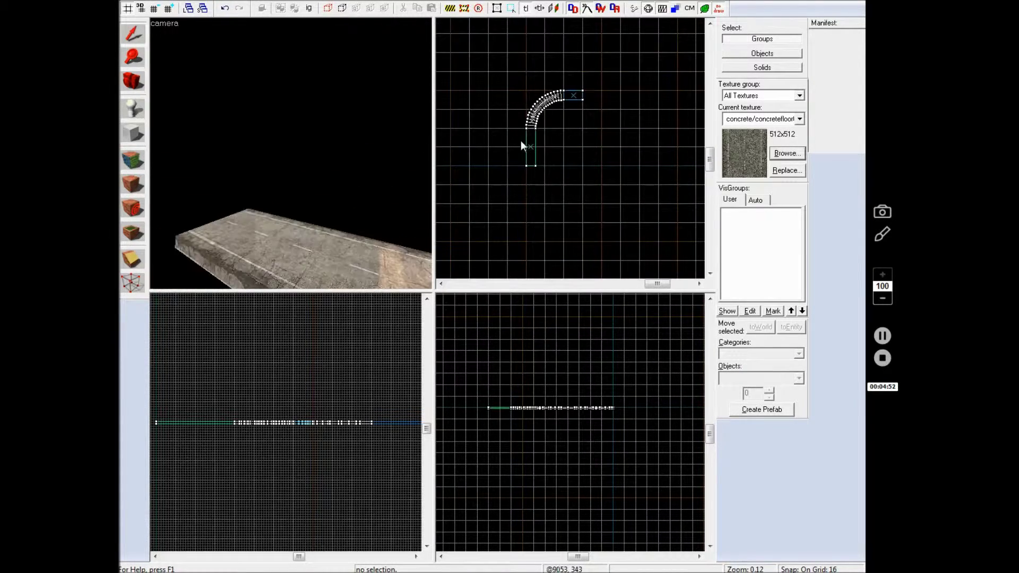
key("Left")
scroll(537, 144, "down", 2)
key("Left")
key("Left")
key("Left")
scroll(533, 144, "down", 4)
key("Left")
key("Up")
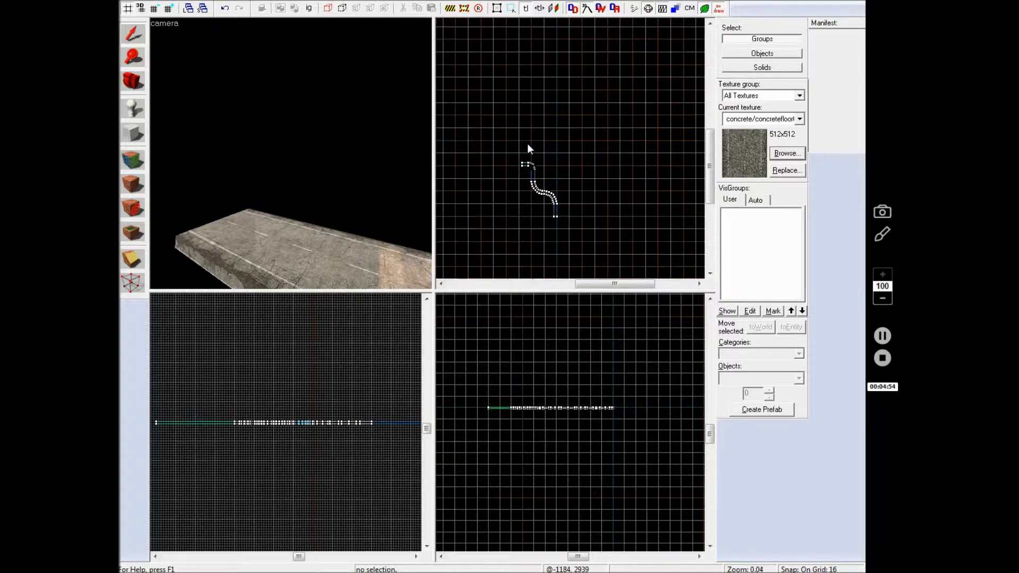
scroll(546, 185, "up", 4)
scroll(546, 184, "up", 2)
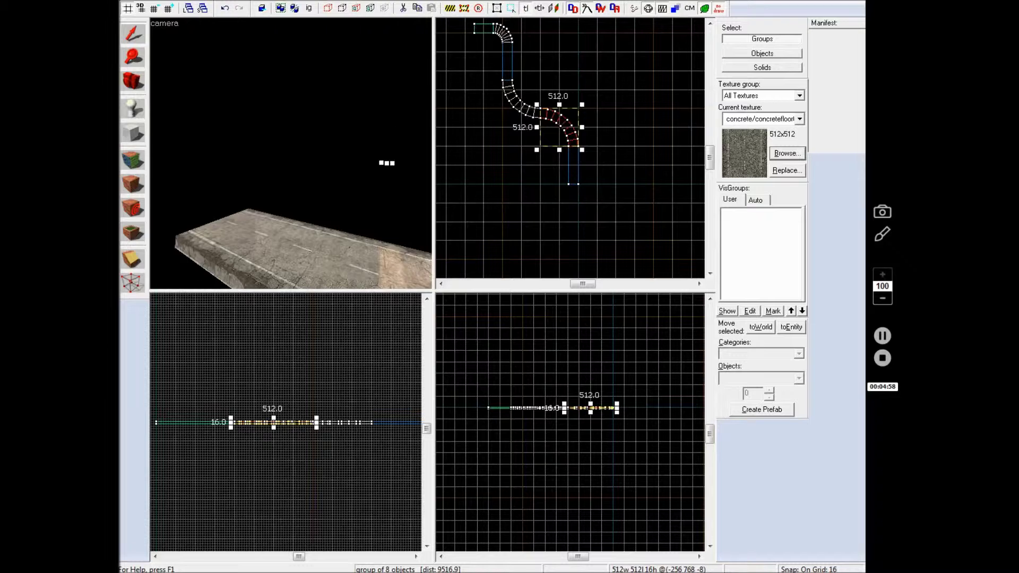
scroll(291, 153, "up", 4)
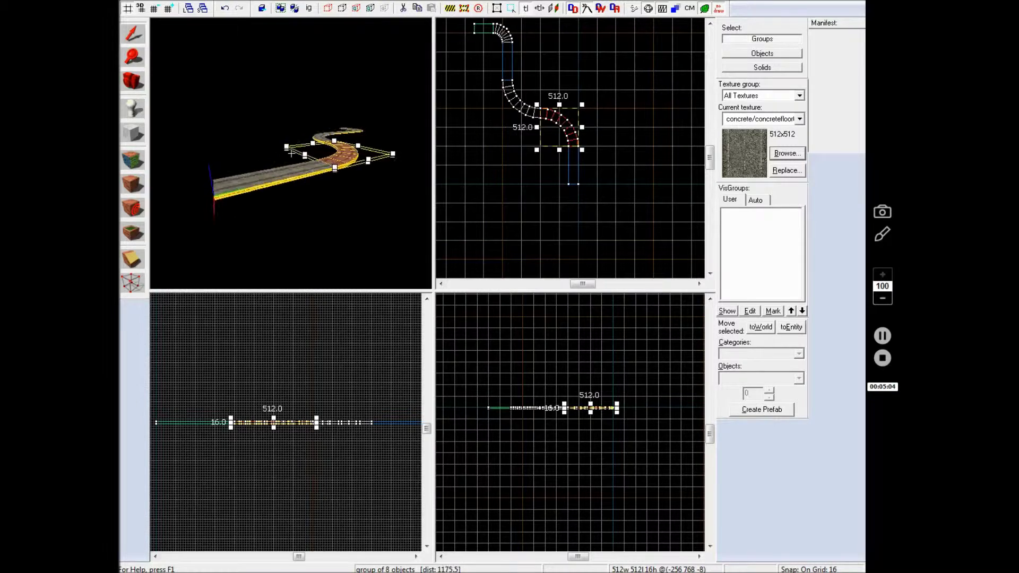
key("w")
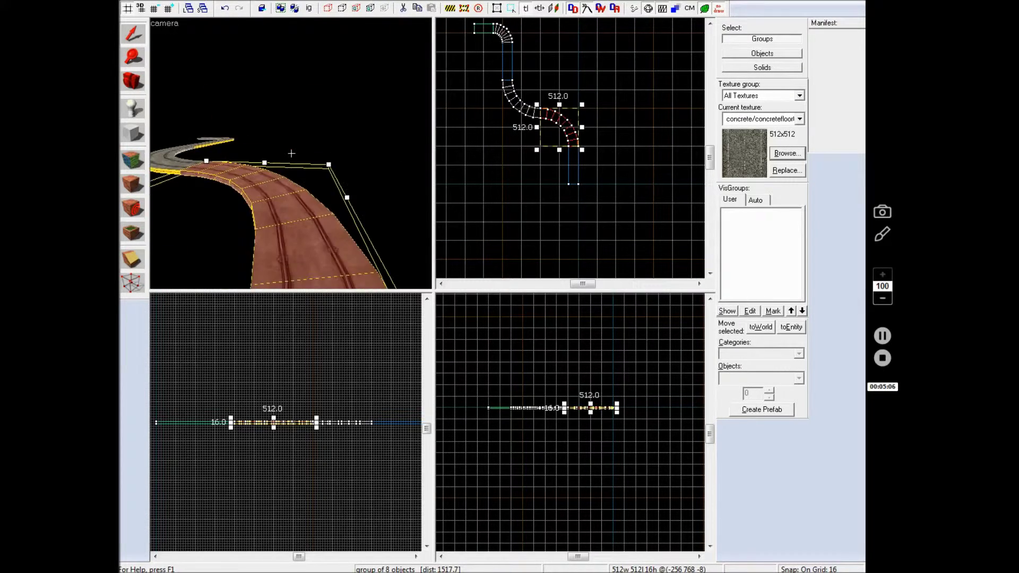
key("w")
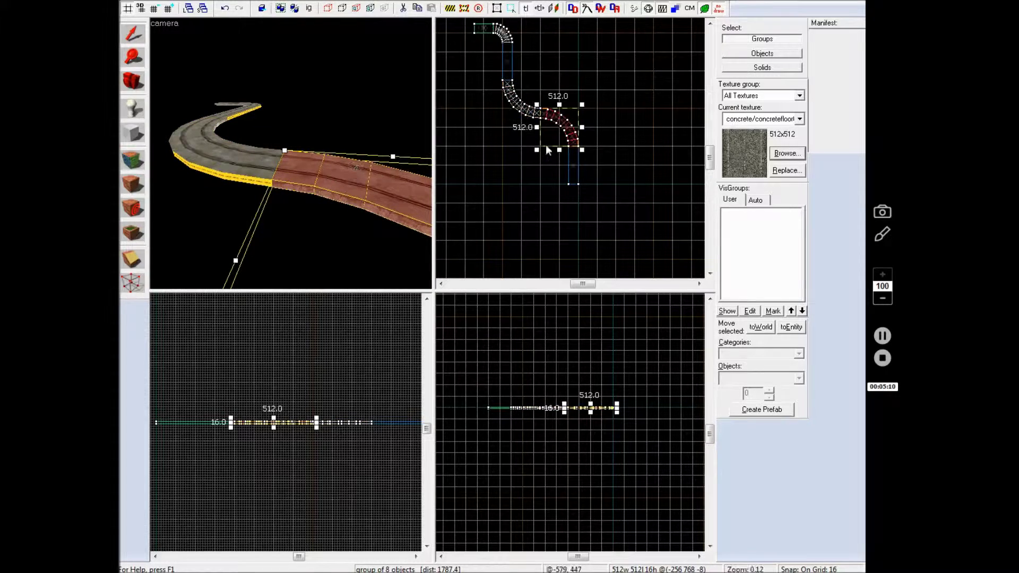
Try to extend the curve with a rotated copy of the 512-unit arch group, positioned against the original arch's end
scroll(568, 129, "up", 2)
scroll(568, 130, "up", 2)
left_click_drag(568, 129, 527, 137)
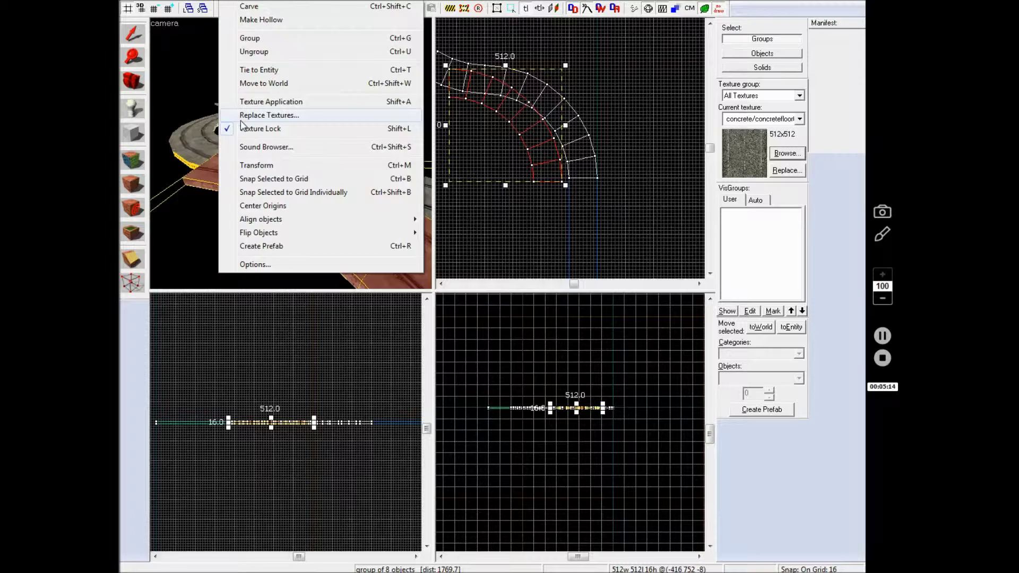
left_click(256, 165)
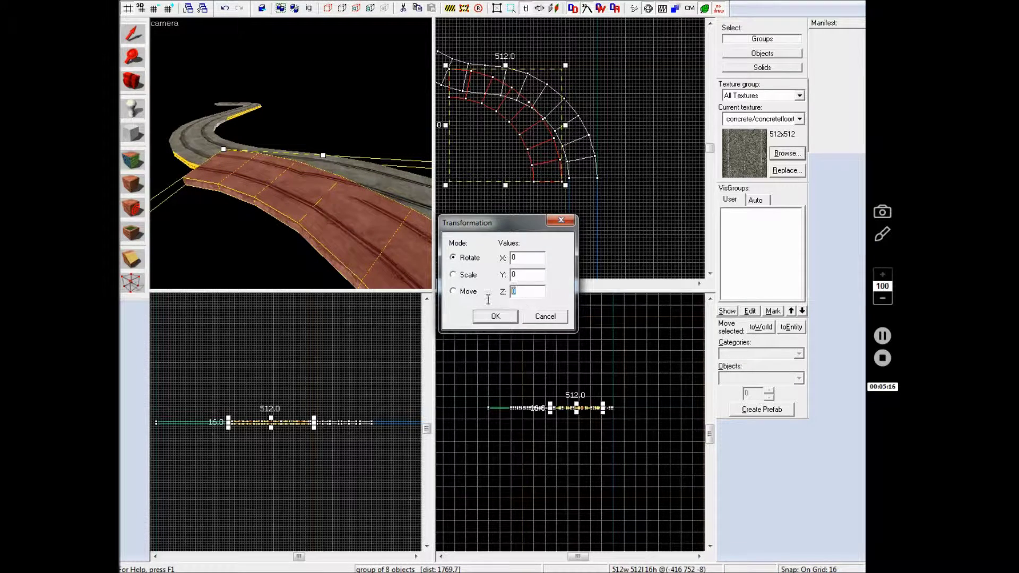
key("Return")
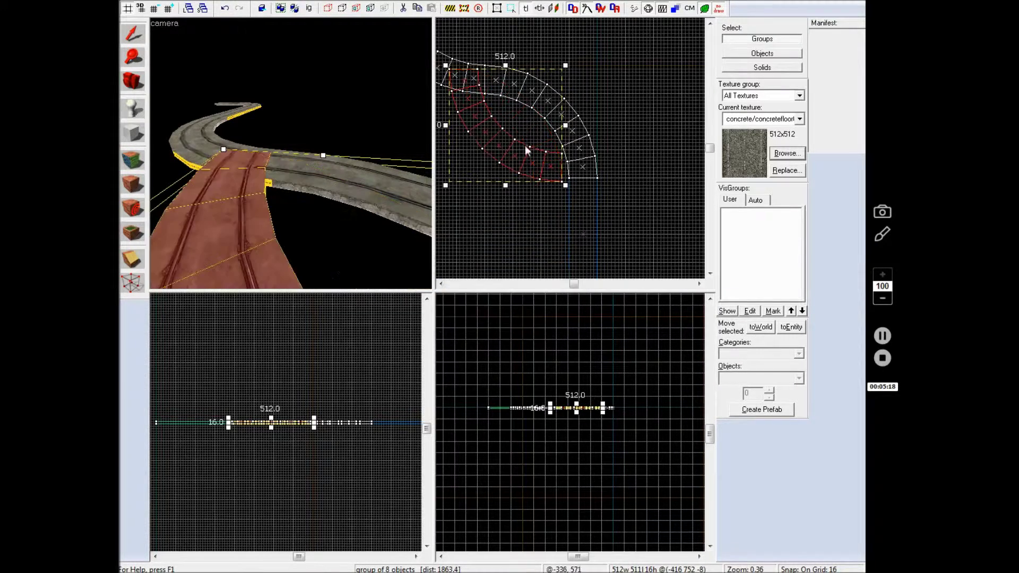
left_click_drag(534, 154, 469, 68)
left_click(482, 103)
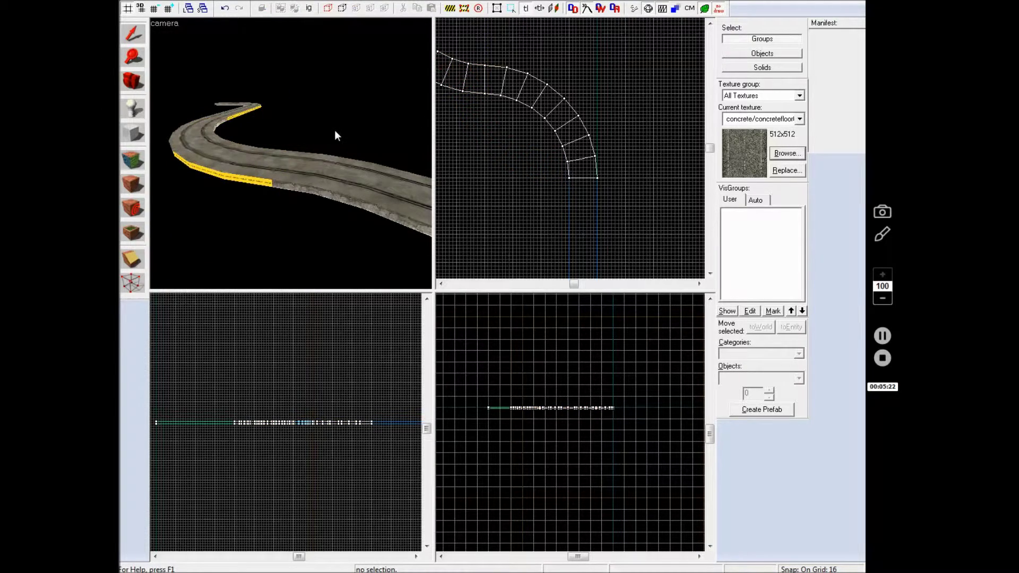
Follow the S-curved road in the camera view, selecting its straight blocks and smaller arch to examine how they join
key("z")
key("w")
key("z")
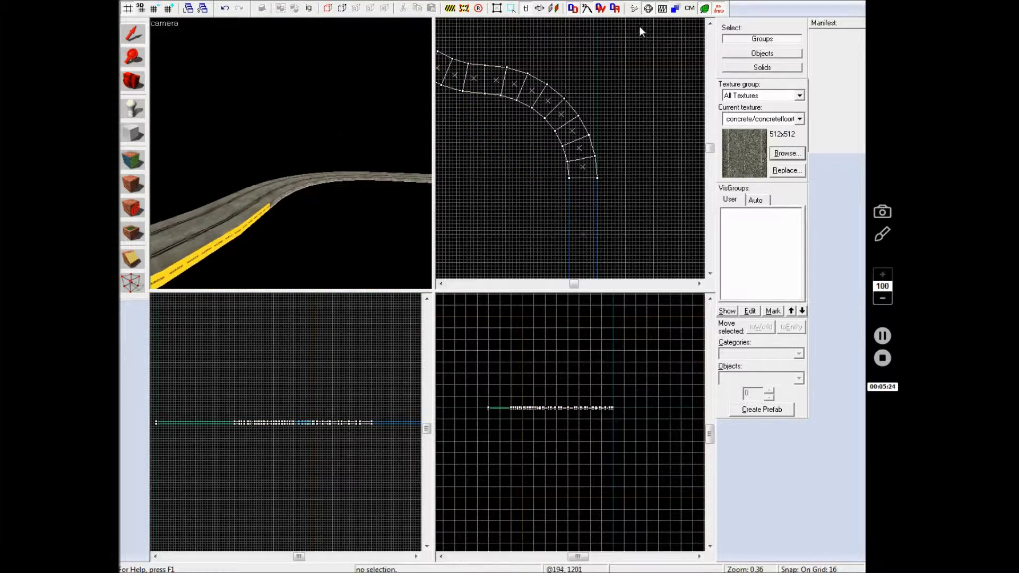
left_click(390, 178)
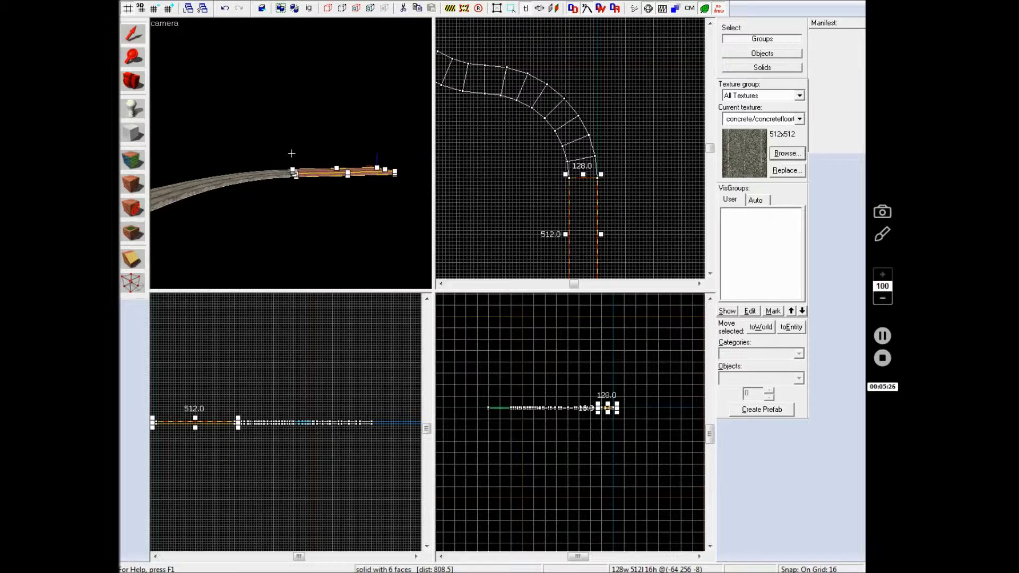
key("w")
key("z")
left_click(270, 181)
key("z")
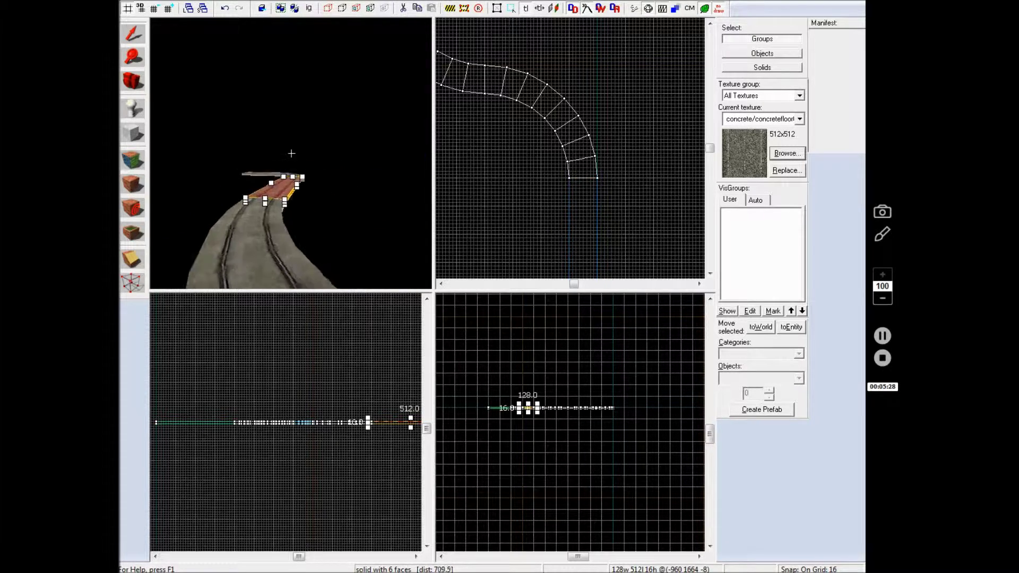
key("w")
key("z")
key("w")
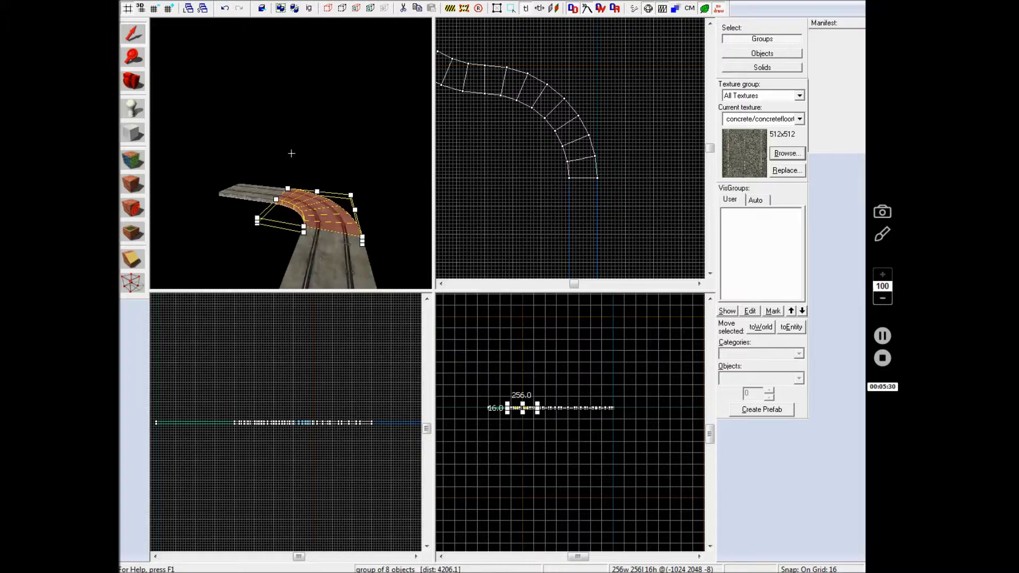
key("s")
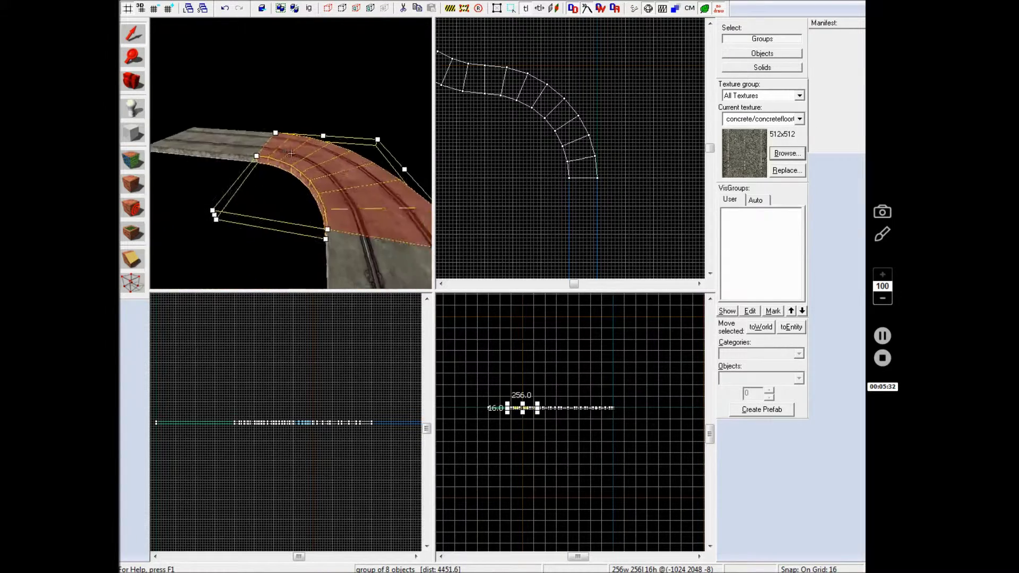
Check the textures on the end block's side and top faces with the Face Edit Sheet
key("z")
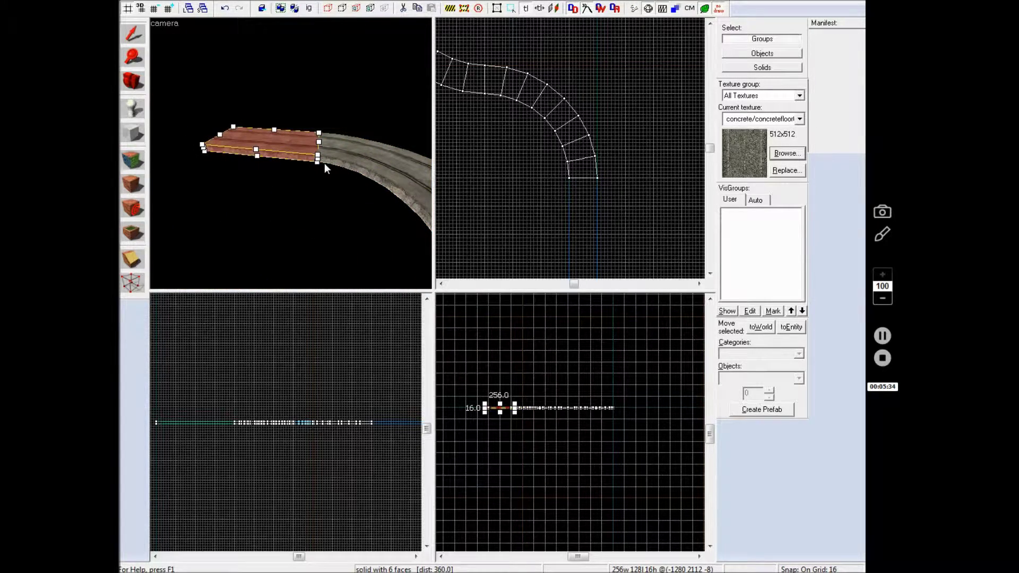
left_click(142, 159)
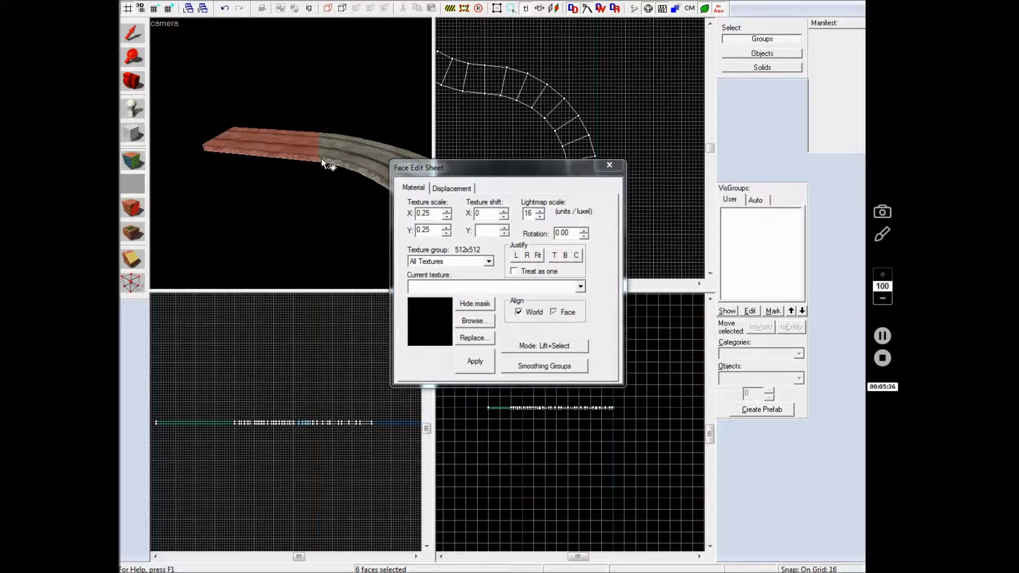
left_click(313, 157)
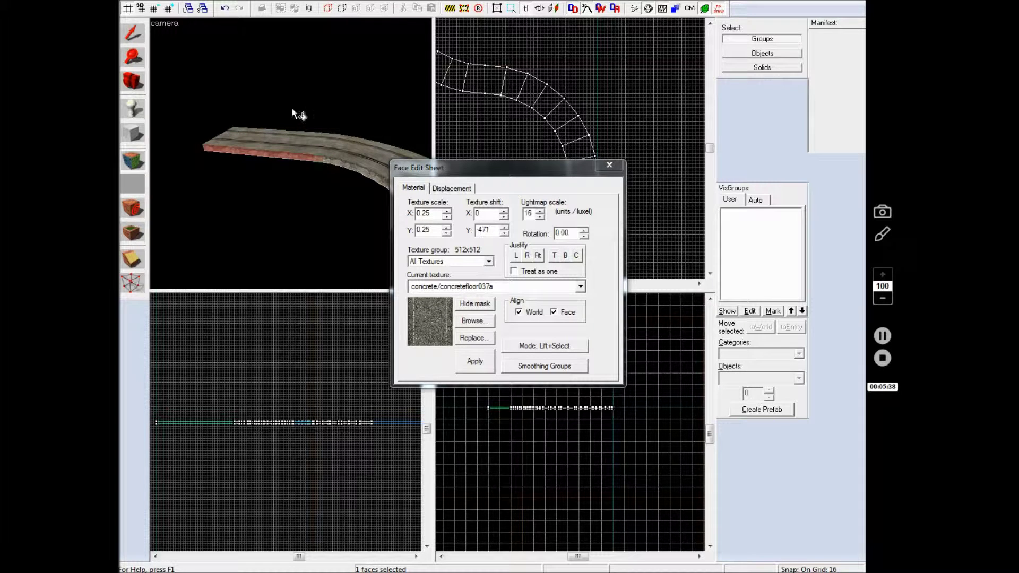
left_click(293, 139)
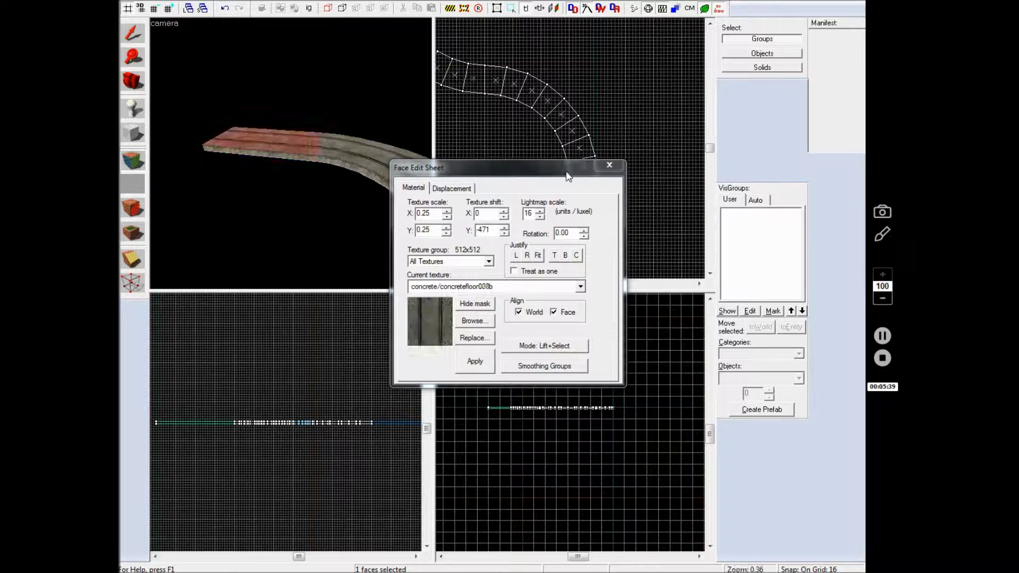
left_click(609, 165)
Examine the whole S-curved road from both ends, checking that its texture flows continuously through the curves
key("z")
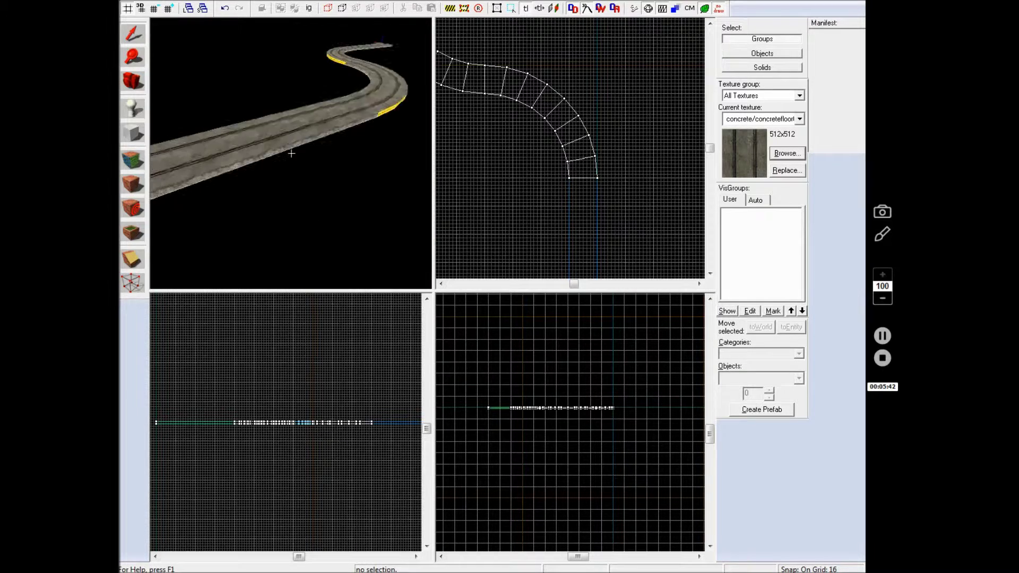
key("w")
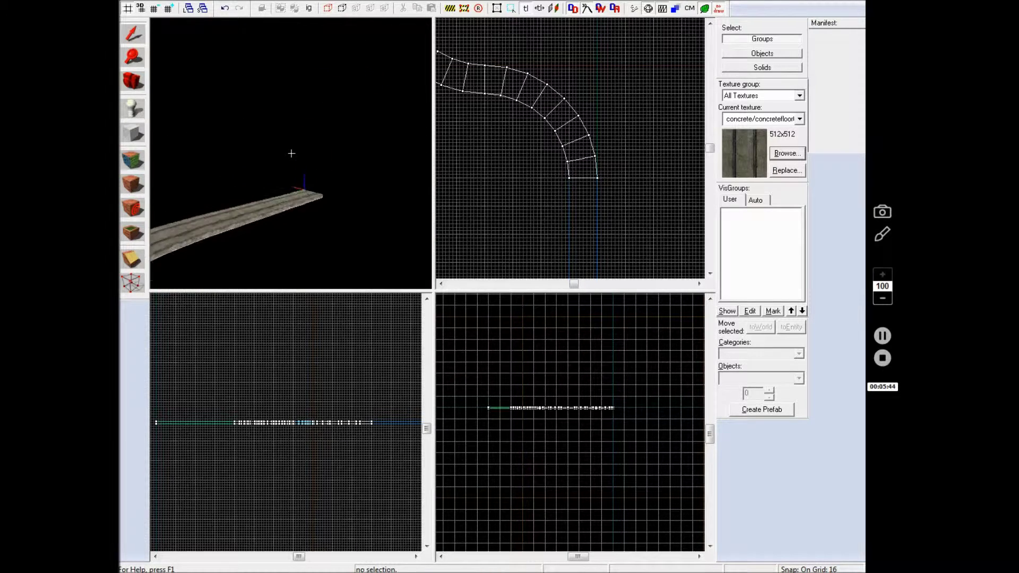
key("w")
key("z")
key("z")
key("w")
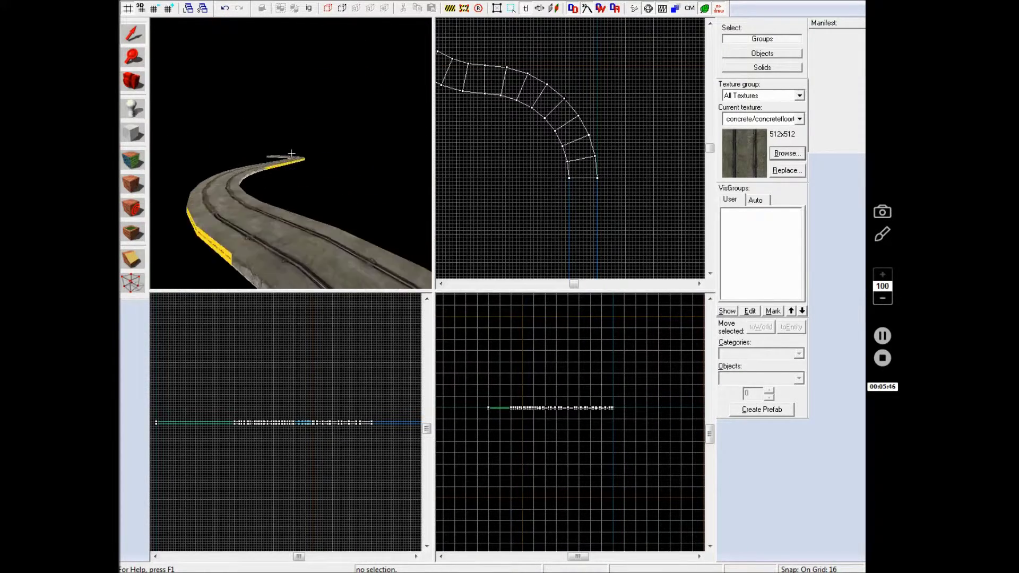
key("w")
key("z")
key("z")
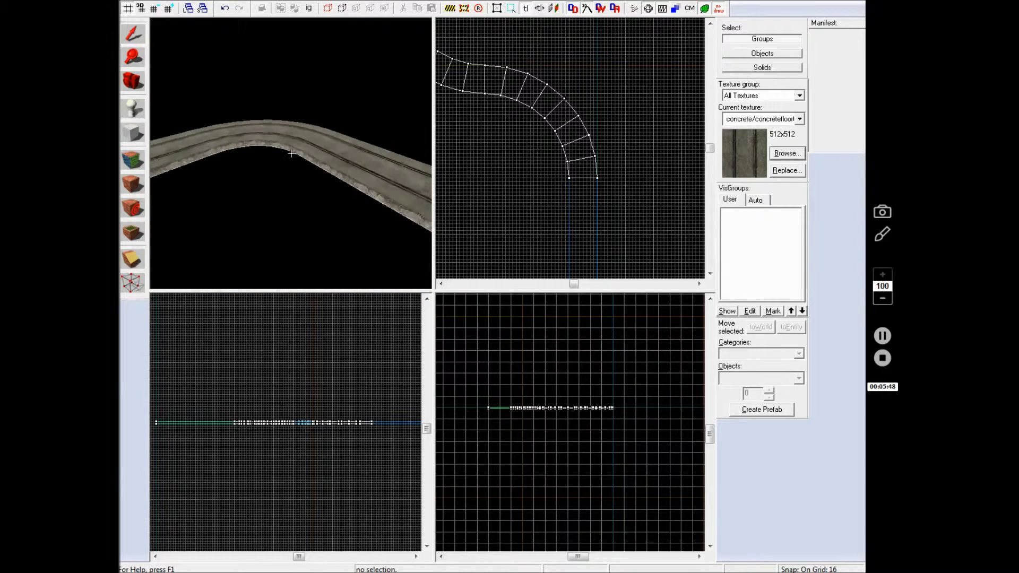
left_click_drag(292, 153, 291, 153)
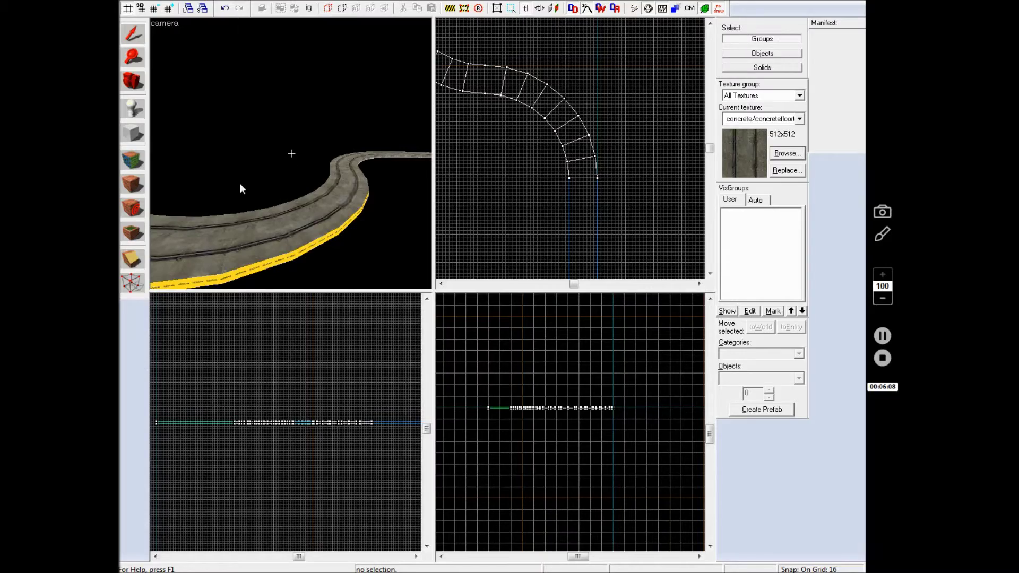